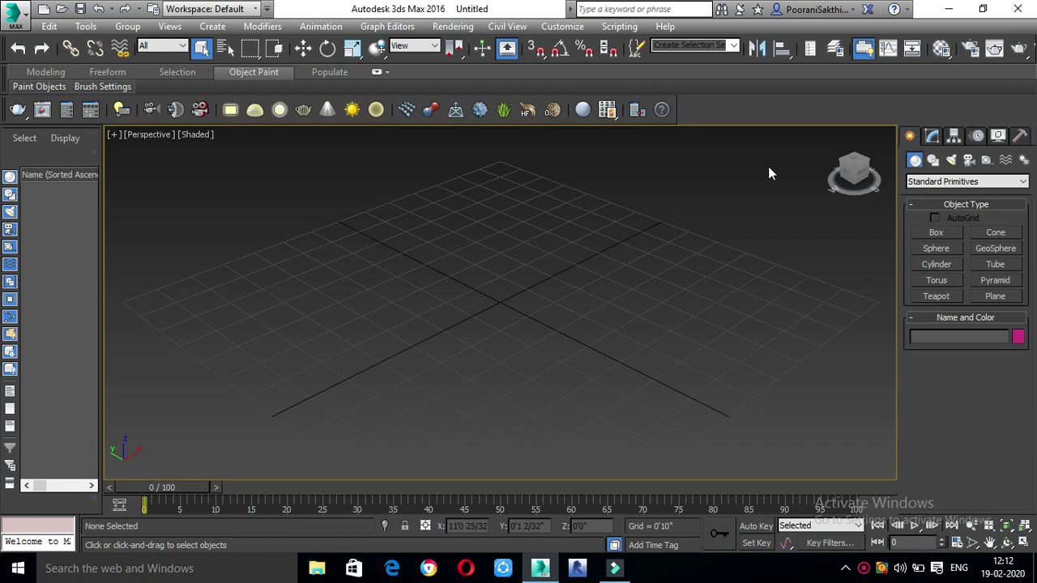
Create a sphere with a radius of about 2'11" near the centre of the grid in the Perspective view.
scroll(468, 341, down, 2)
scroll(546, 361, down, 2)
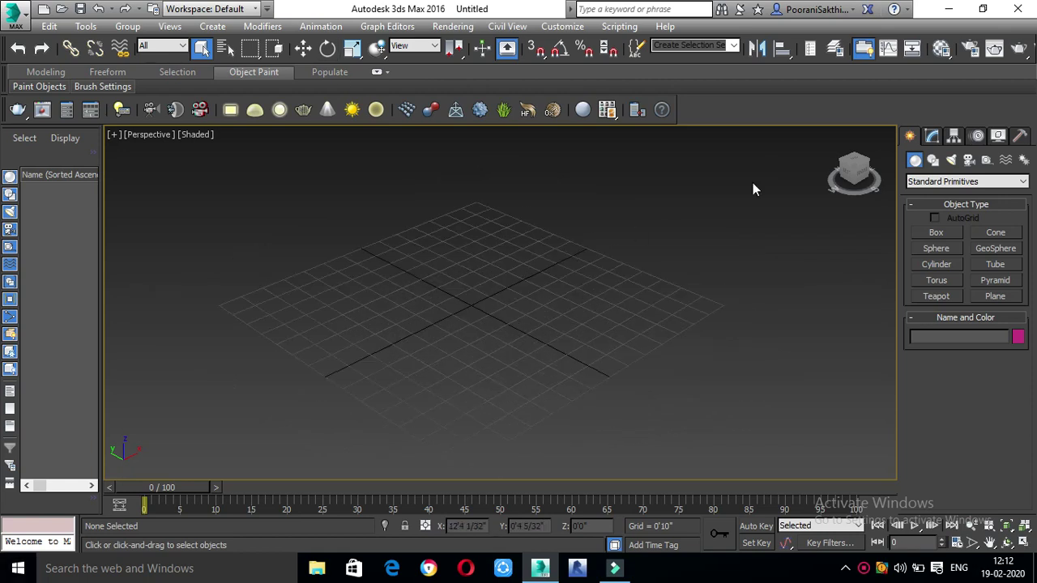
click(948, 248)
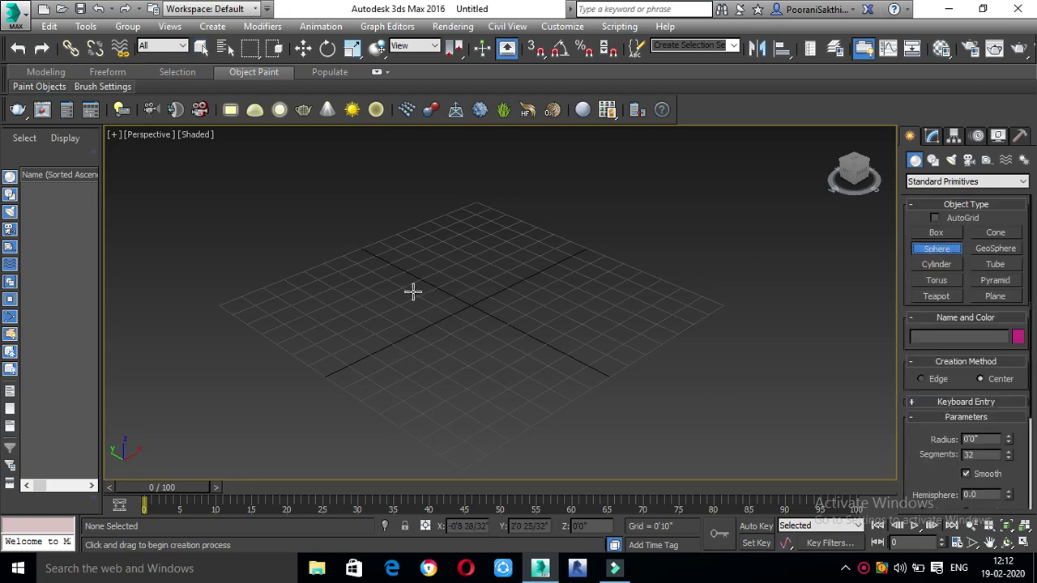
drag(464, 311, 469, 268)
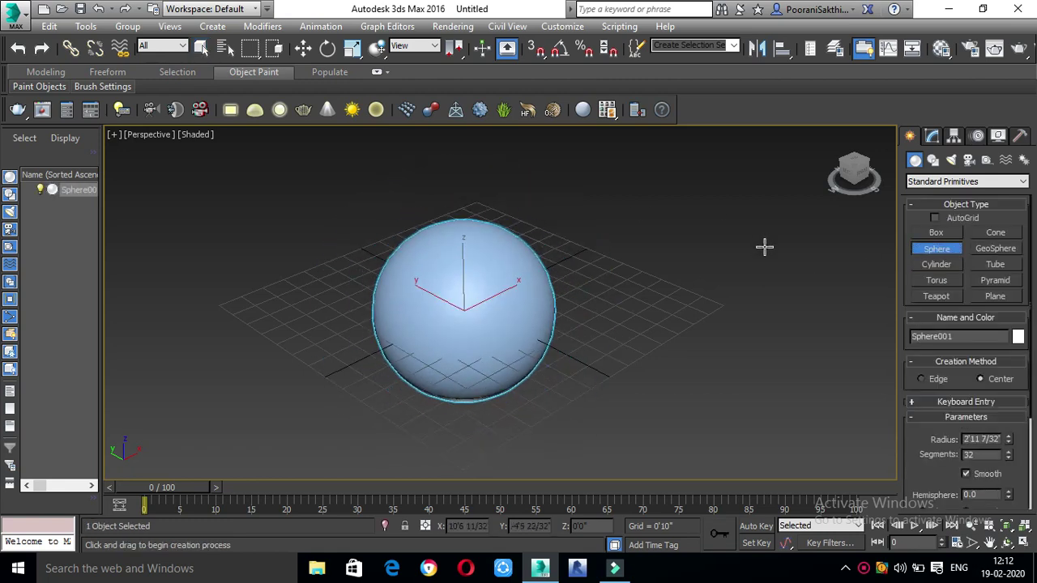
Switch to the Front view and display the sphere shaded with Edged Faces.
key(f)
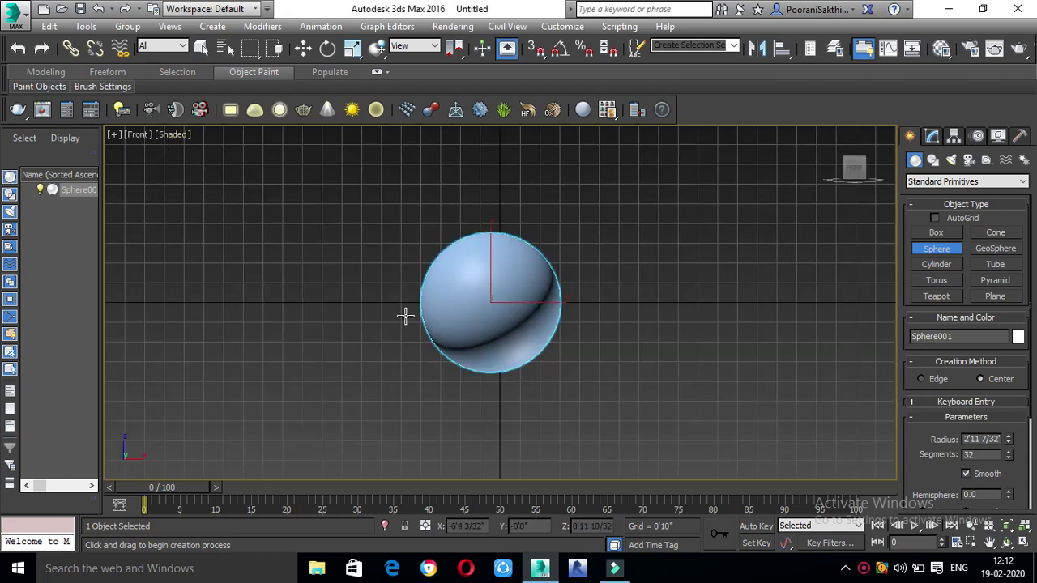
click(165, 134)
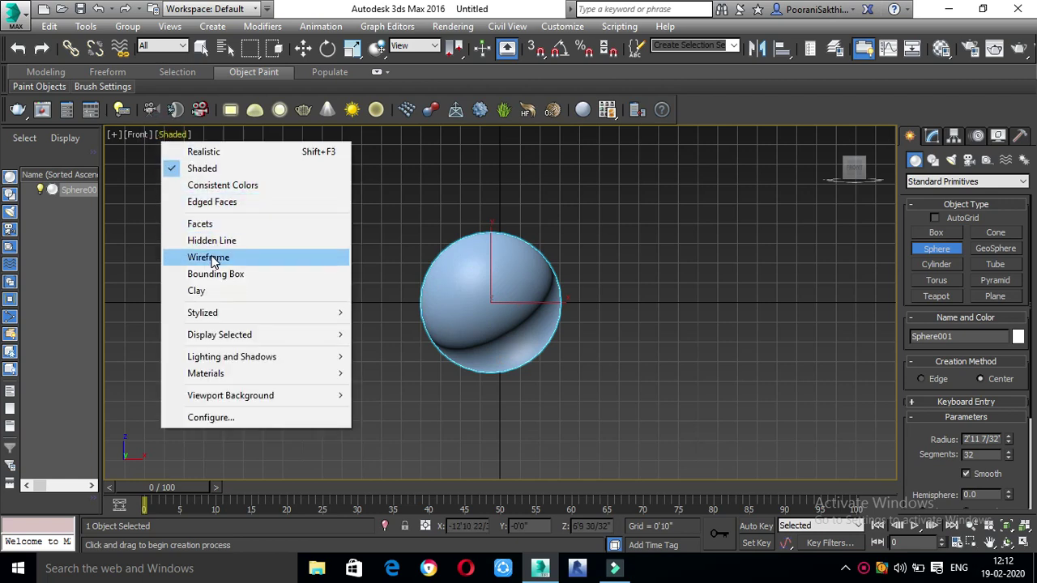
click(234, 202)
scroll(597, 343, up, 3)
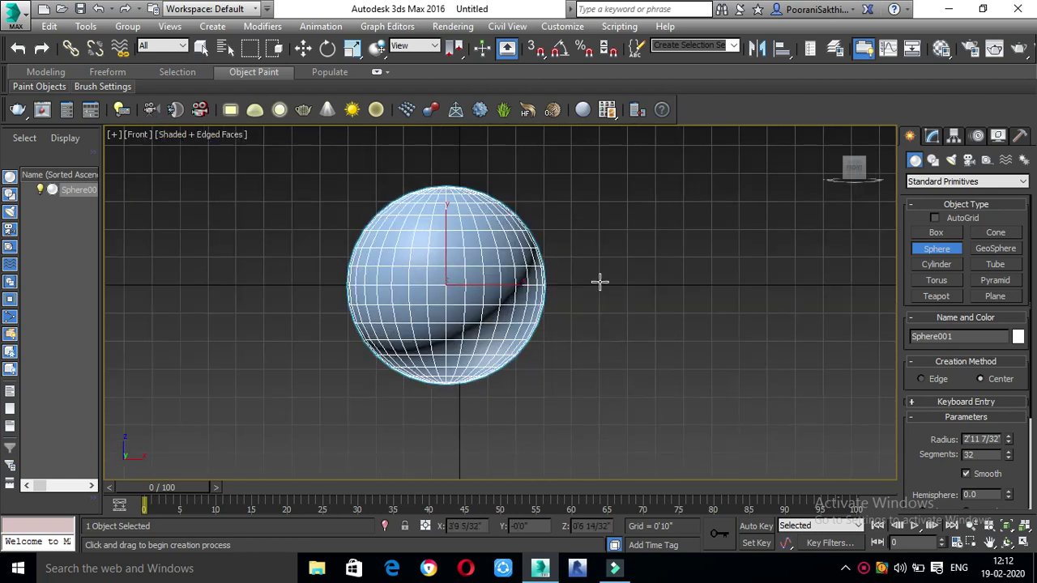
Leave sphere creation and convert the sphere to an Editable Poly.
click(930, 250)
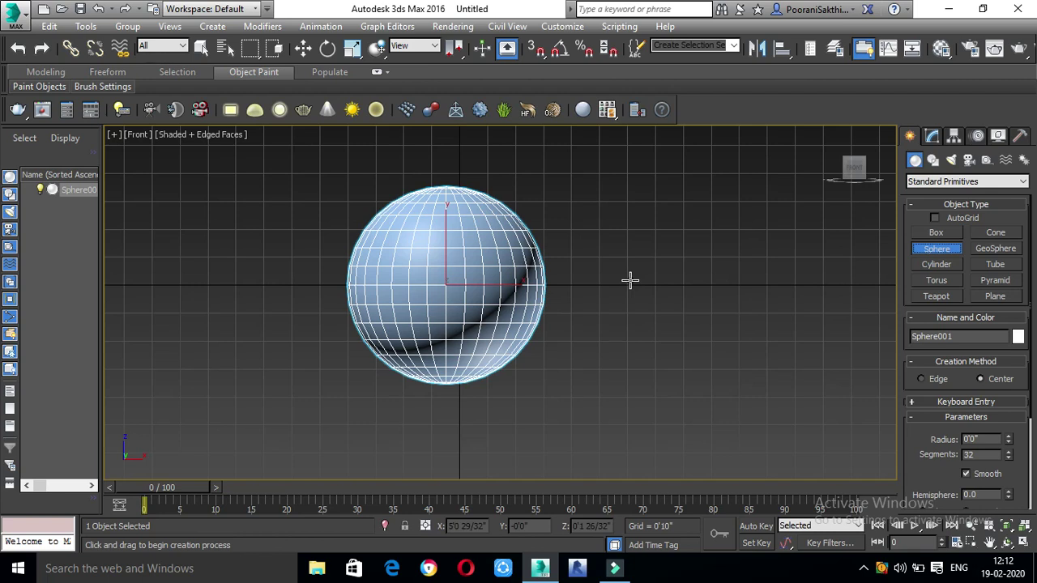
right_click(478, 269)
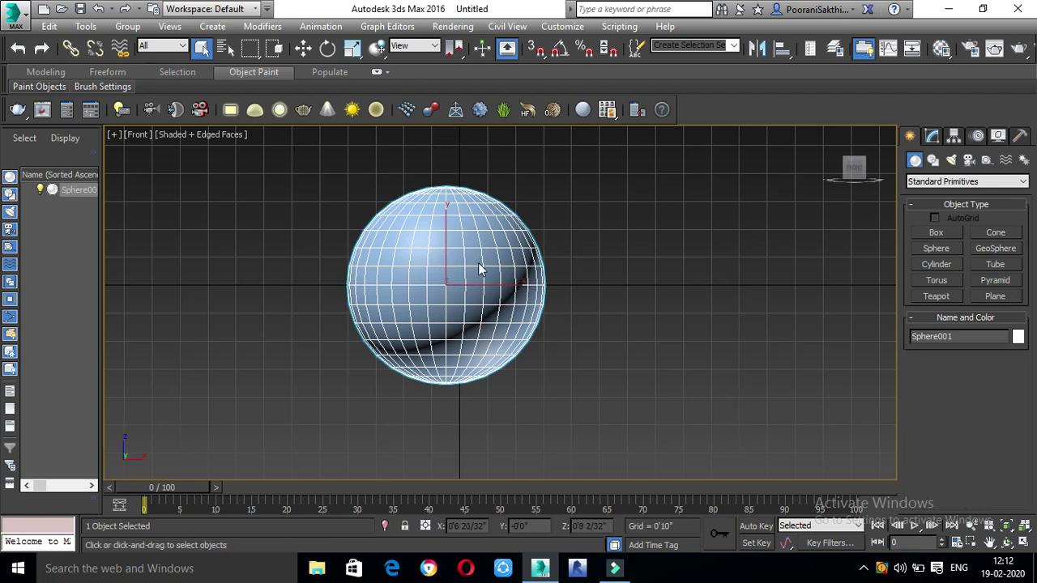
right_click(513, 269)
mouse_move(591, 421)
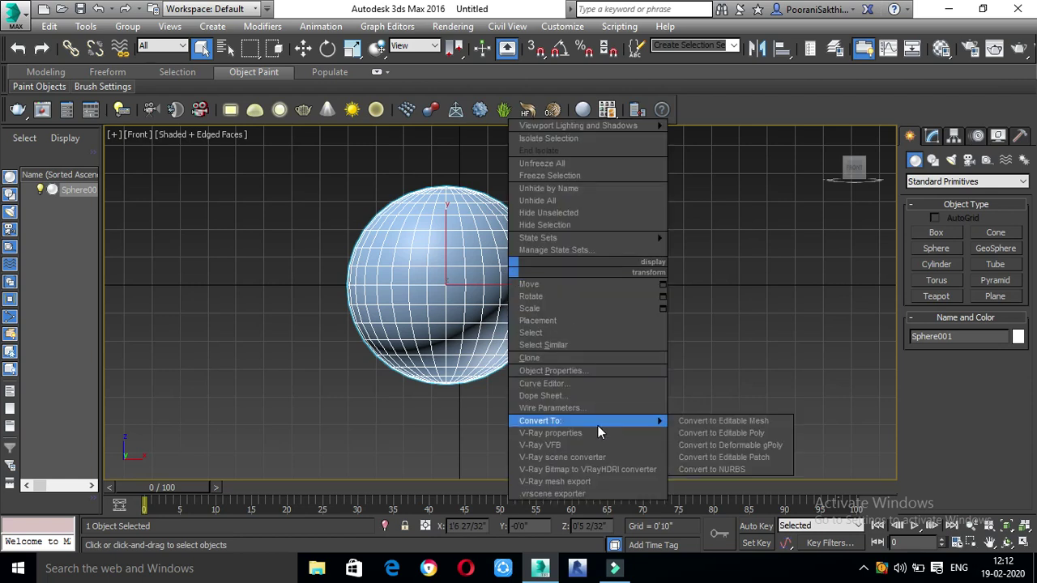
click(722, 433)
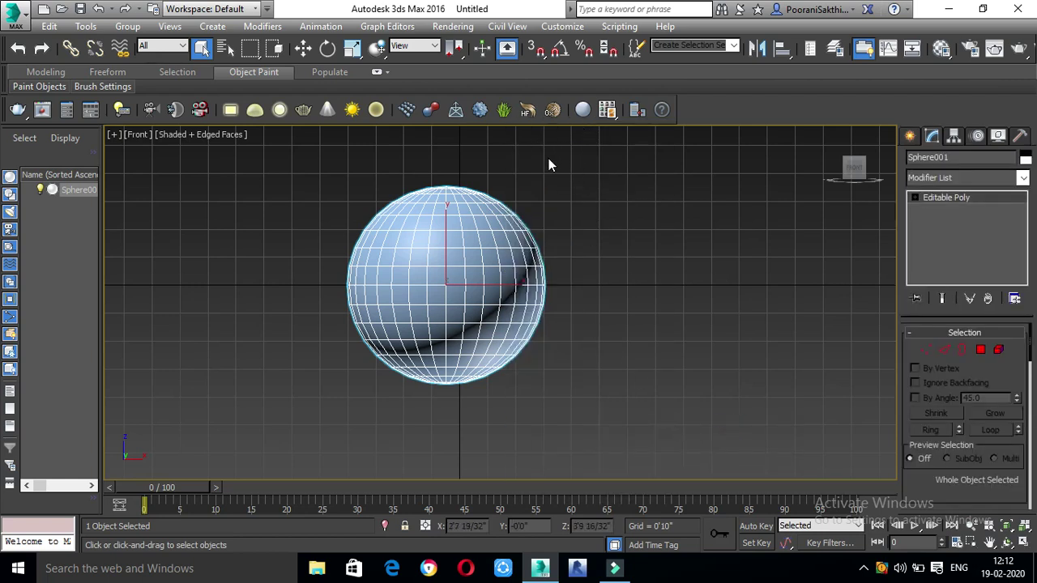
Delete all polygons in the upper half of the sphere, then return to the object level.
click(980, 350)
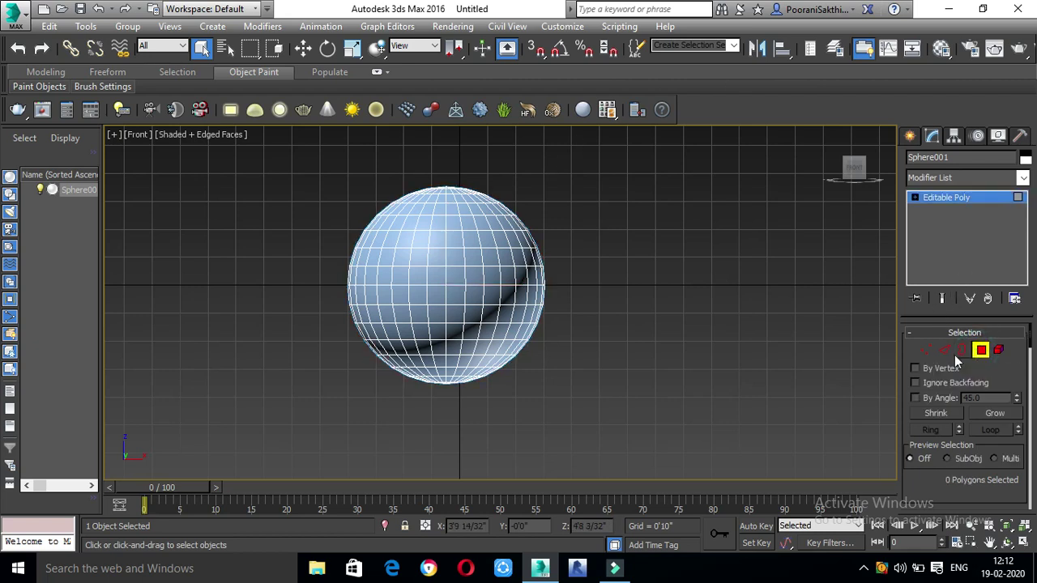
drag(282, 144, 628, 280)
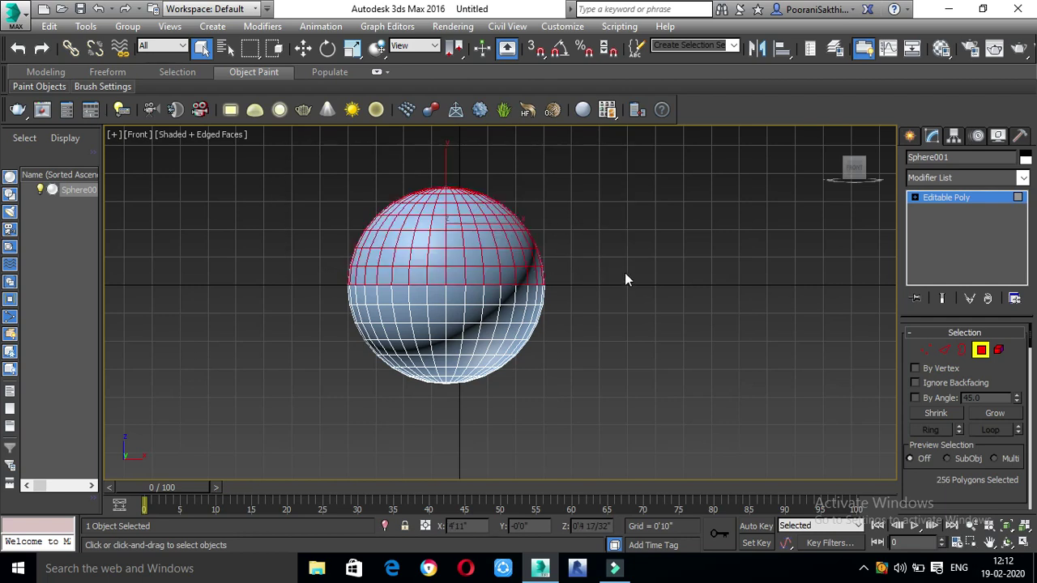
key(Delete)
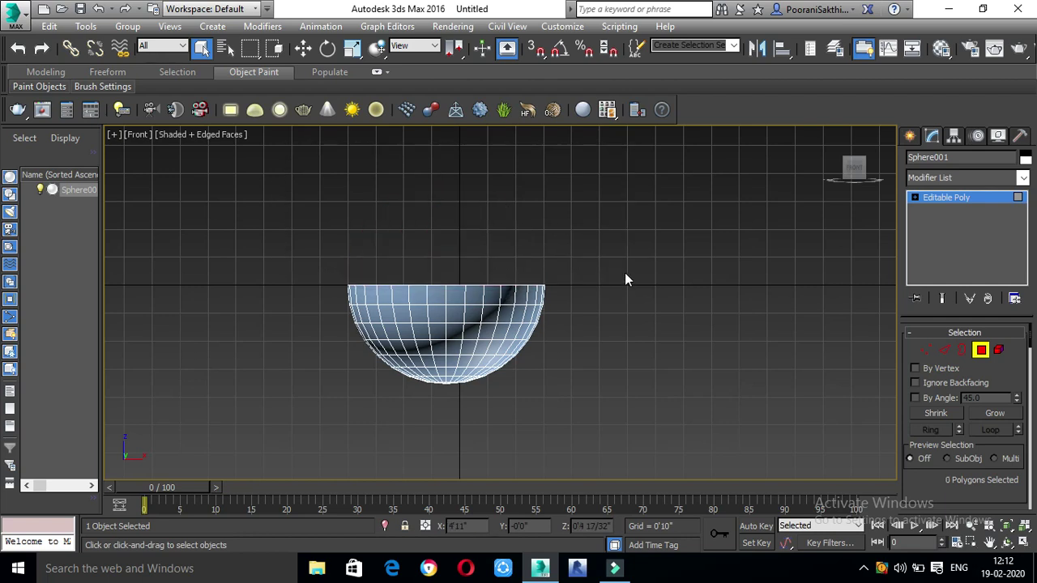
click(854, 170)
drag(854, 170, 831, 132)
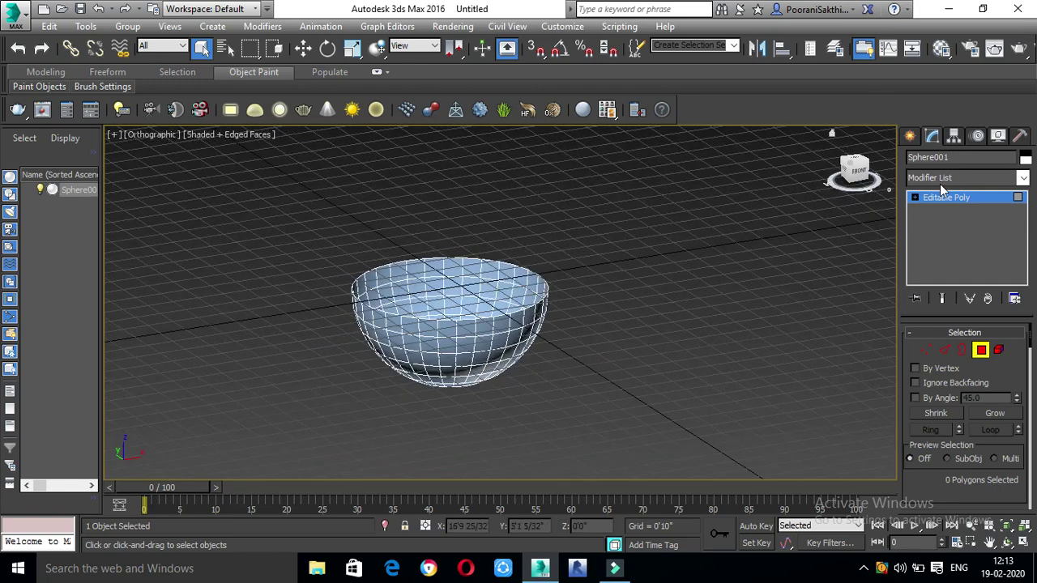
scroll(470, 351, up, 2)
scroll(497, 346, up, 2)
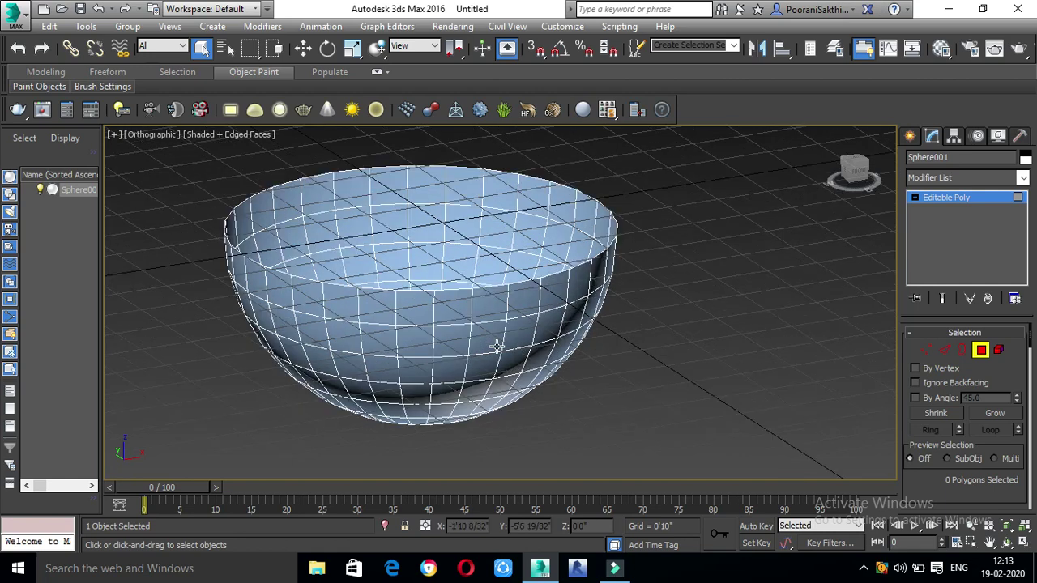
scroll(497, 346, down, 3)
click(967, 203)
Examine the half sphere's mesh and open rim up close, from the side and from above.
scroll(470, 368, up, 4)
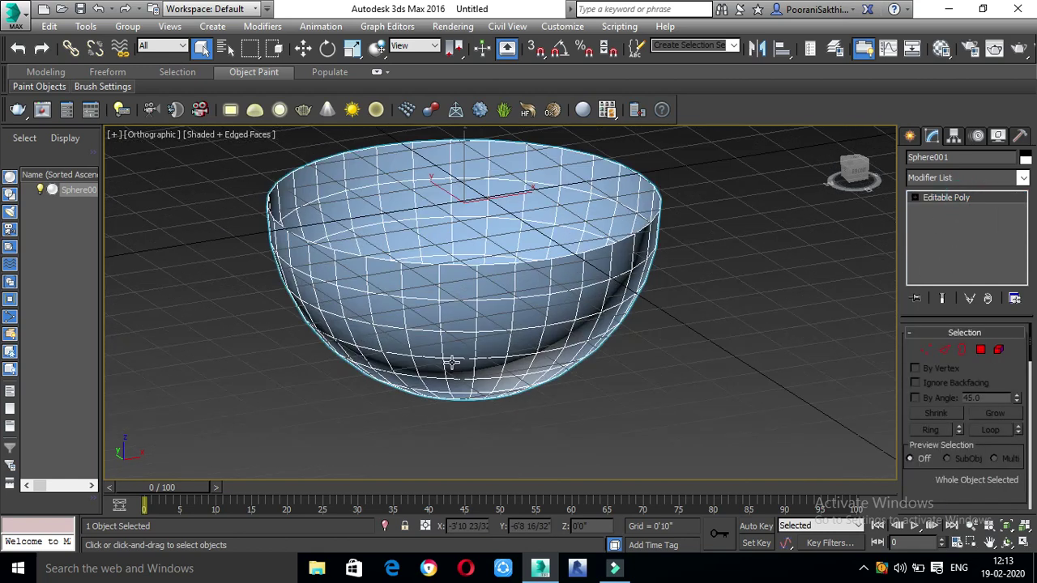
scroll(409, 248, up, 2)
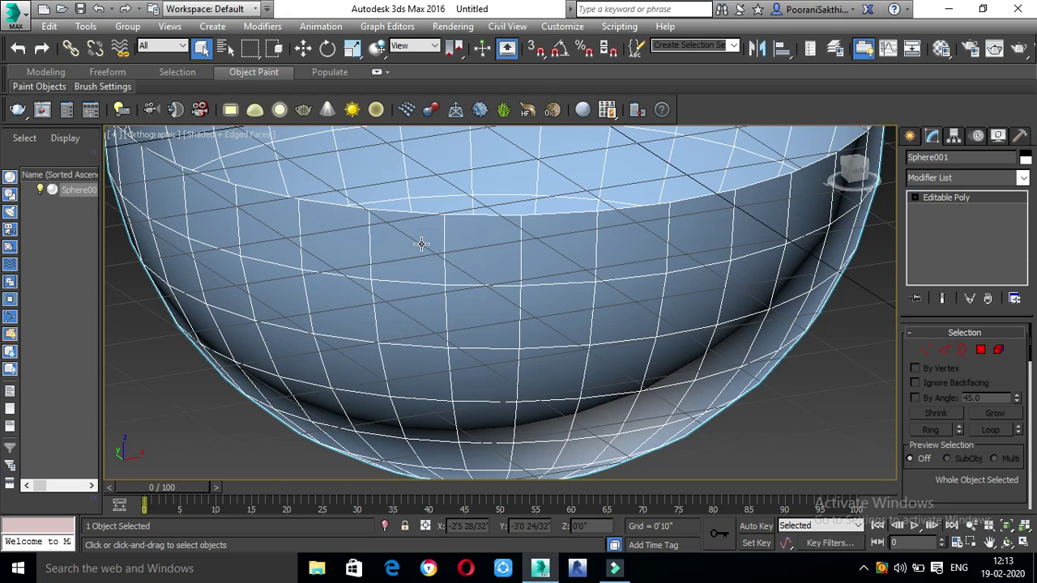
scroll(421, 264, down, 1)
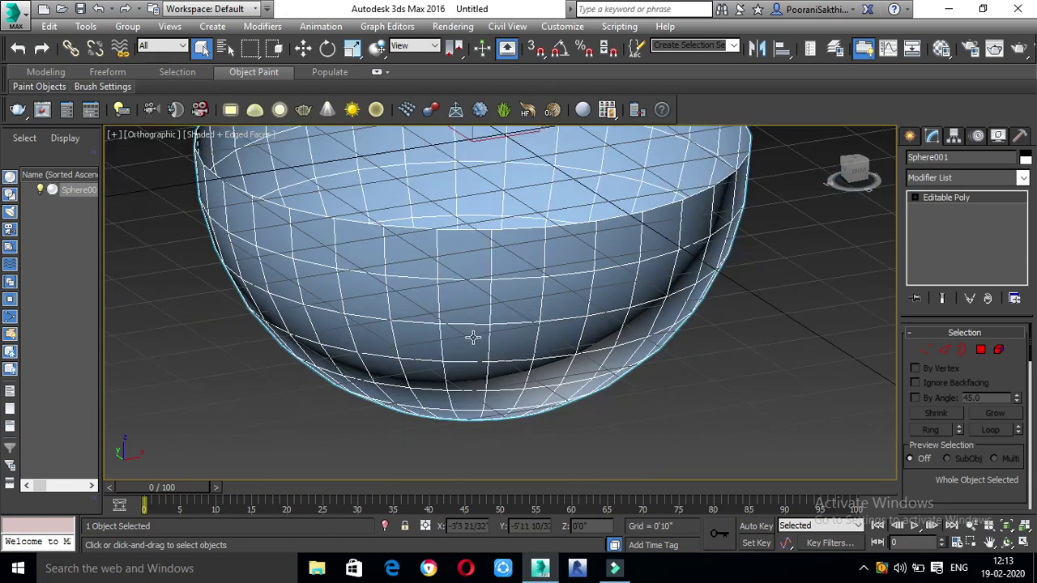
scroll(416, 245, up, 1)
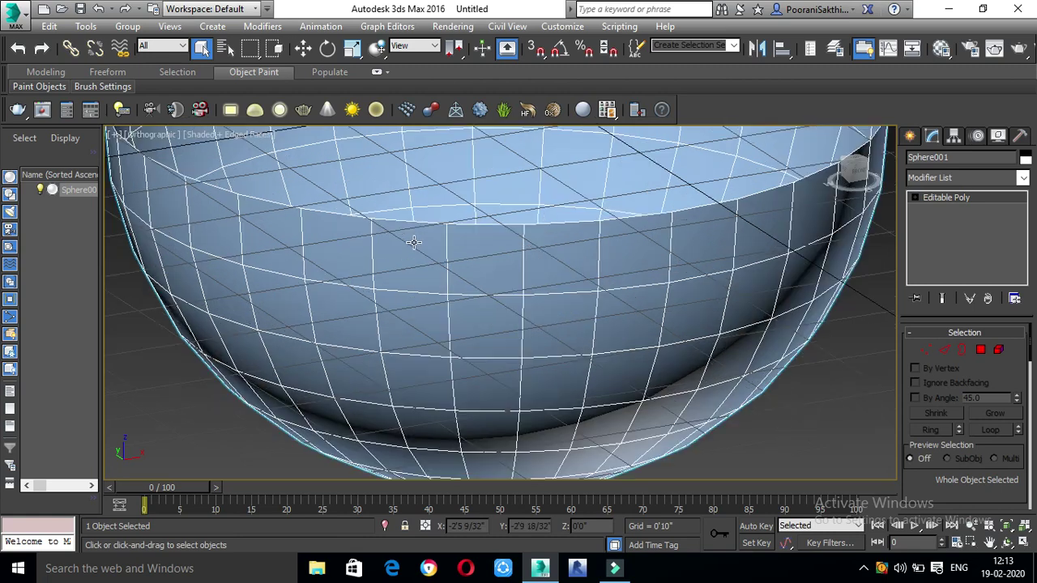
scroll(450, 230, up, 2)
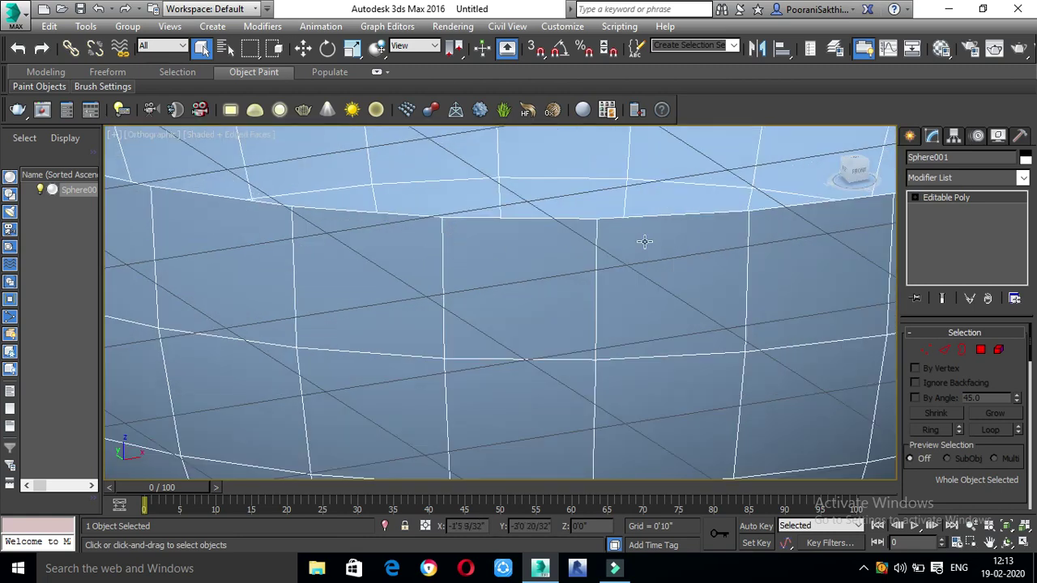
scroll(654, 244, down, 1)
scroll(670, 268, up, 1)
scroll(484, 295, down, 2)
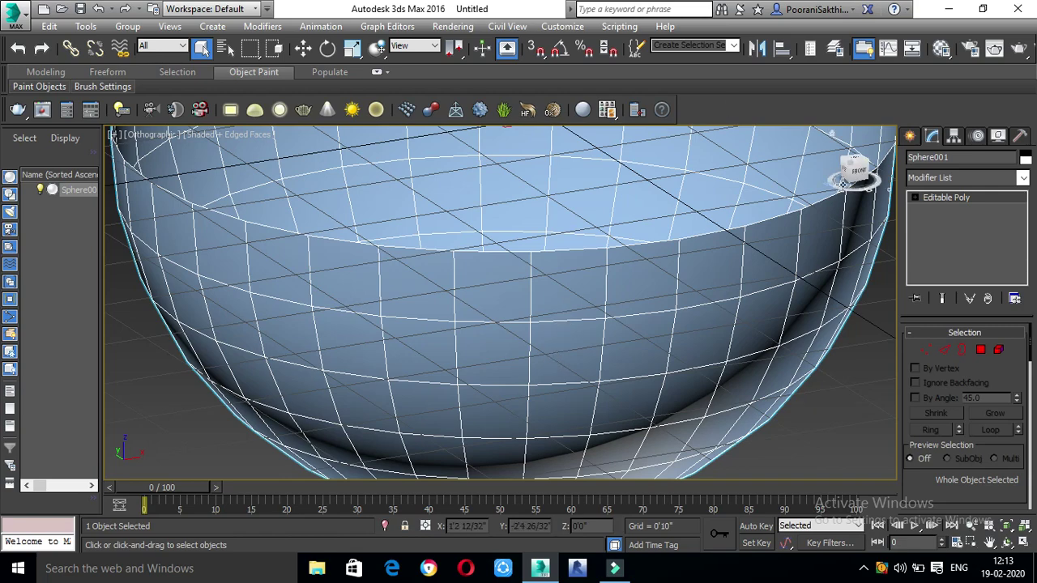
click(843, 163)
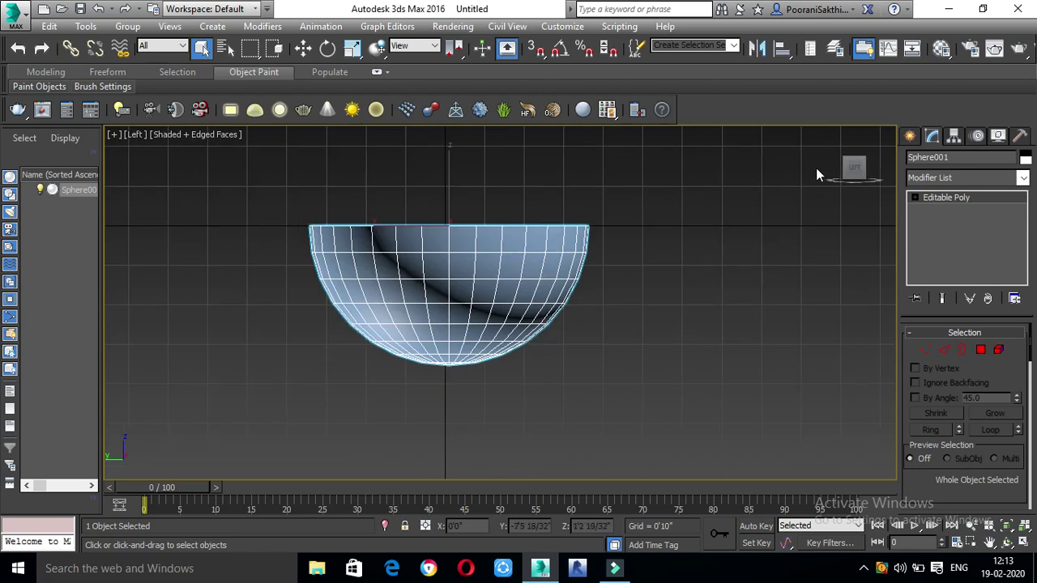
click(852, 167)
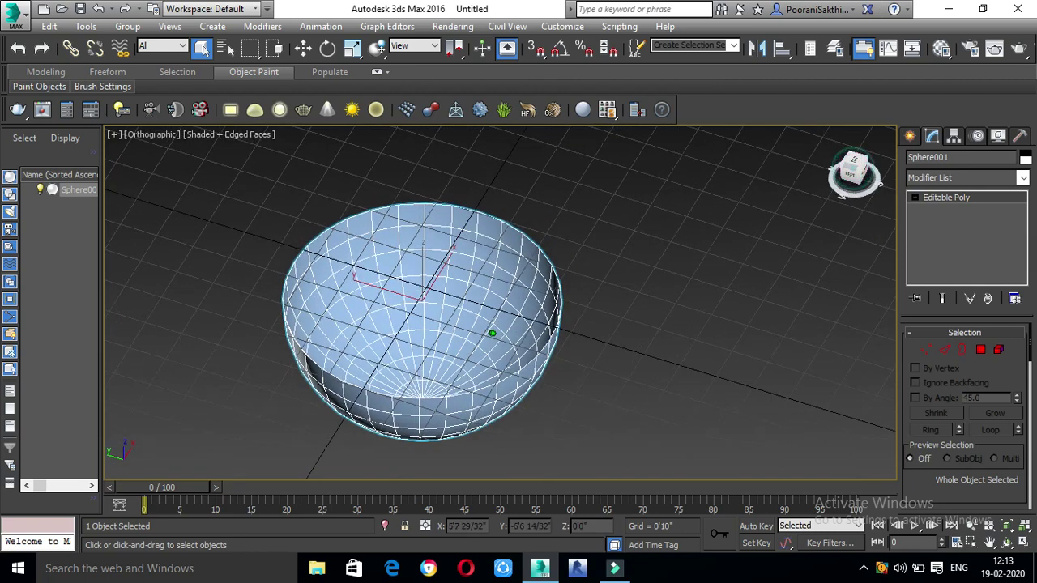
Apply a Lattice modifier to the half sphere.
click(954, 177)
key(l)
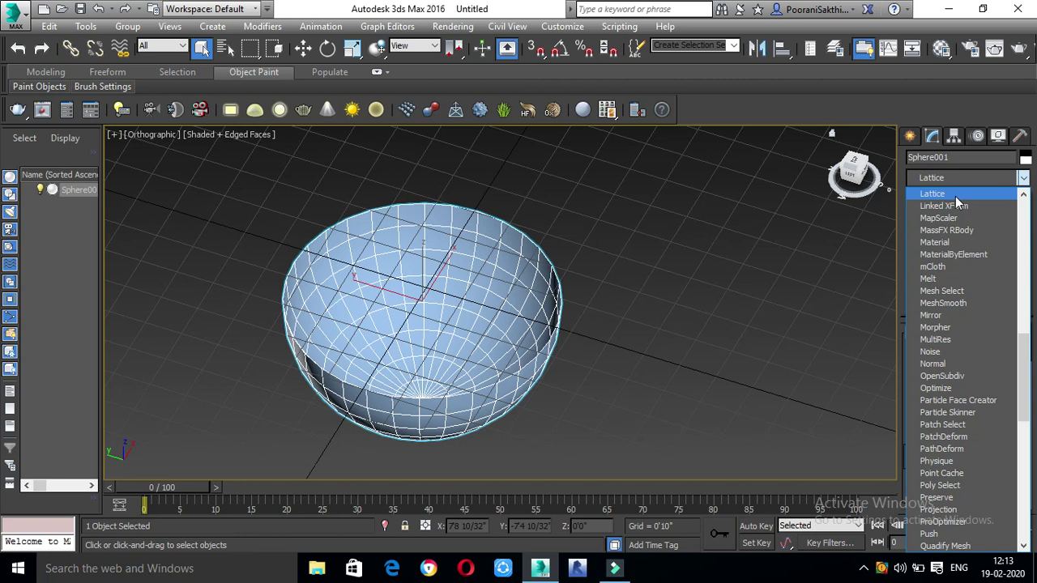
click(955, 196)
Examine the lattice's struts and joints on the half sphere, overall and up close in the Front view.
scroll(446, 451, up, 5)
scroll(451, 421, down, 5)
scroll(454, 354, up, 2)
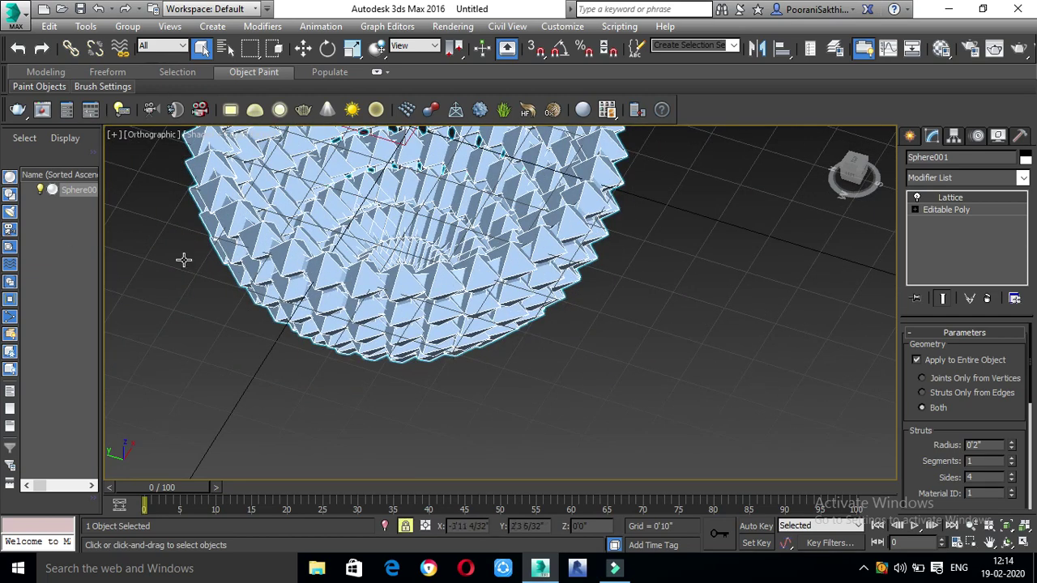
scroll(374, 273, up, 5)
scroll(412, 359, down, 3)
scroll(413, 359, down, 2)
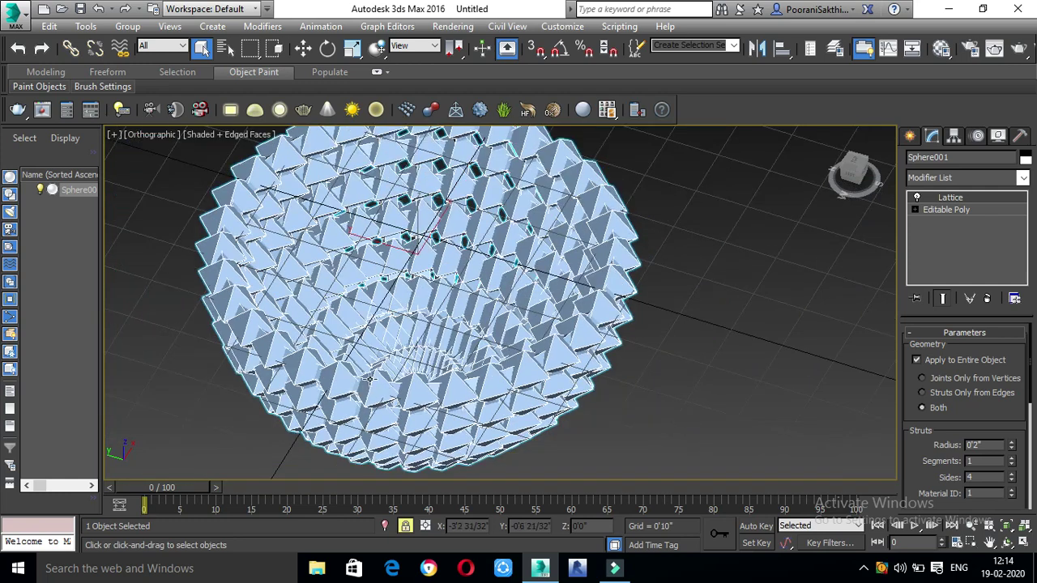
key(f)
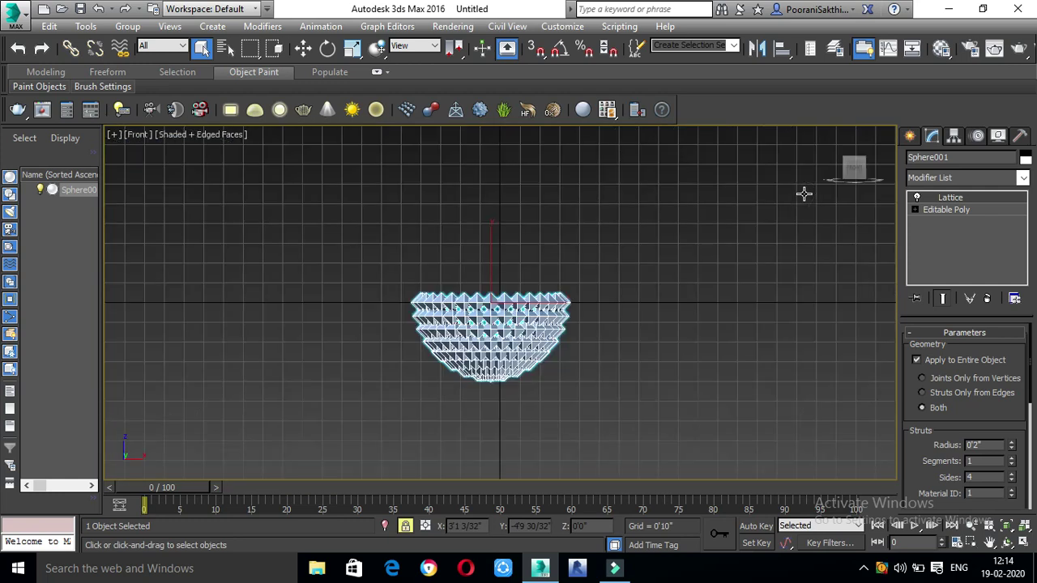
scroll(596, 295, up, 4)
scroll(357, 340, up, 4)
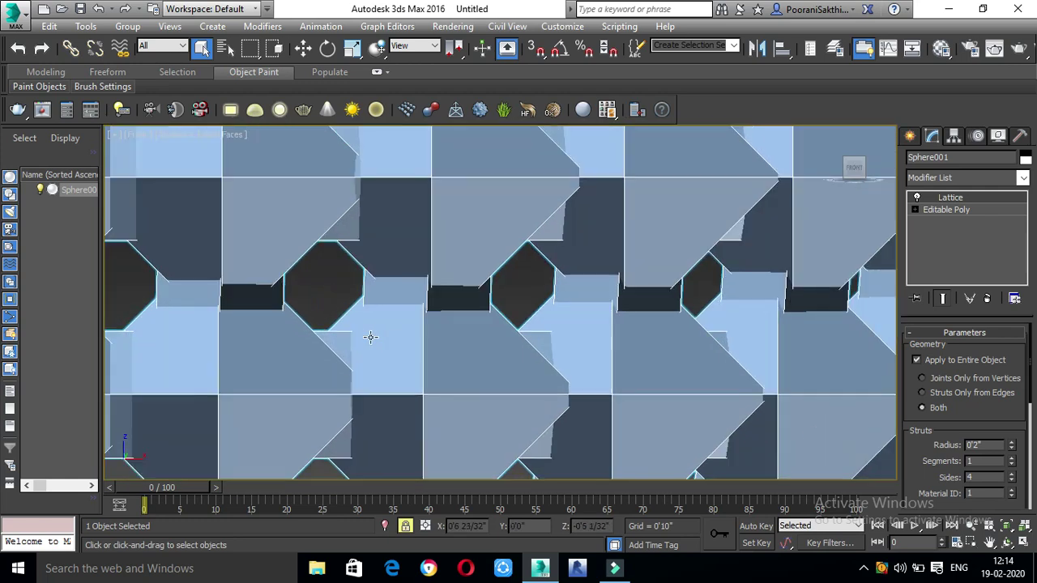
scroll(551, 293, down, 2)
scroll(538, 297, down, 3)
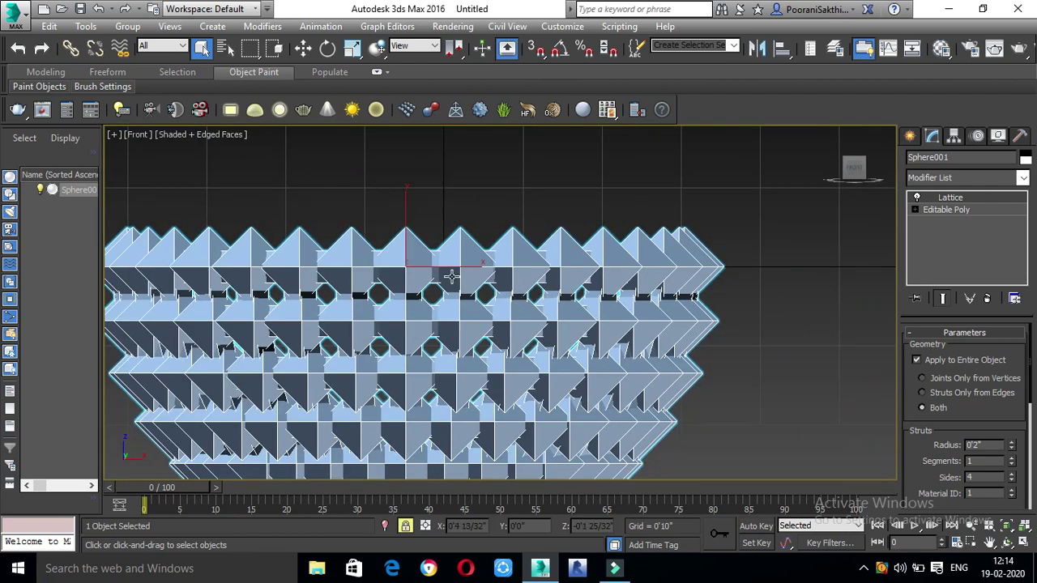
scroll(452, 278, up, 4)
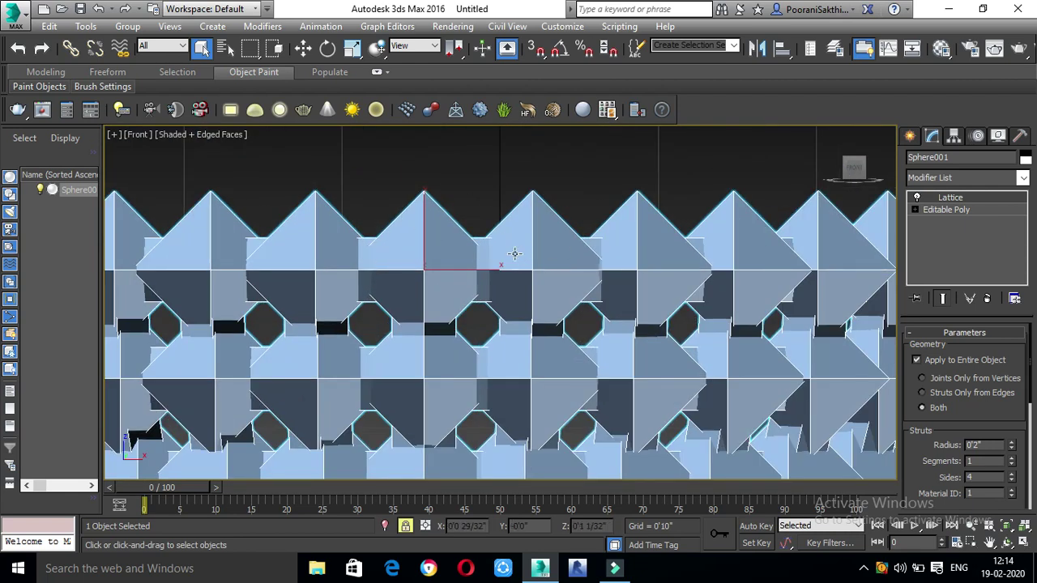
scroll(514, 253, down, 4)
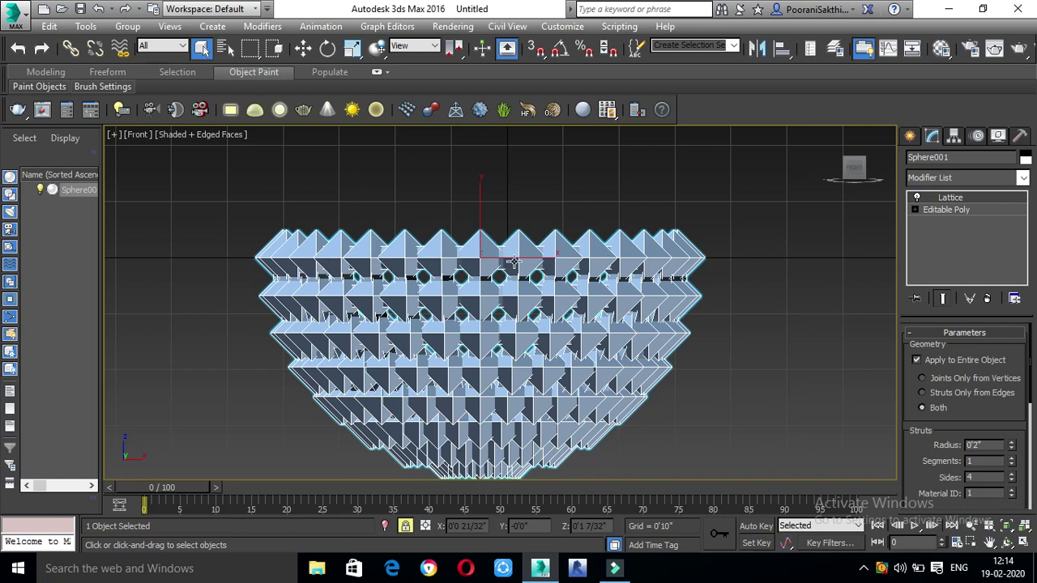
scroll(513, 330, up, 2)
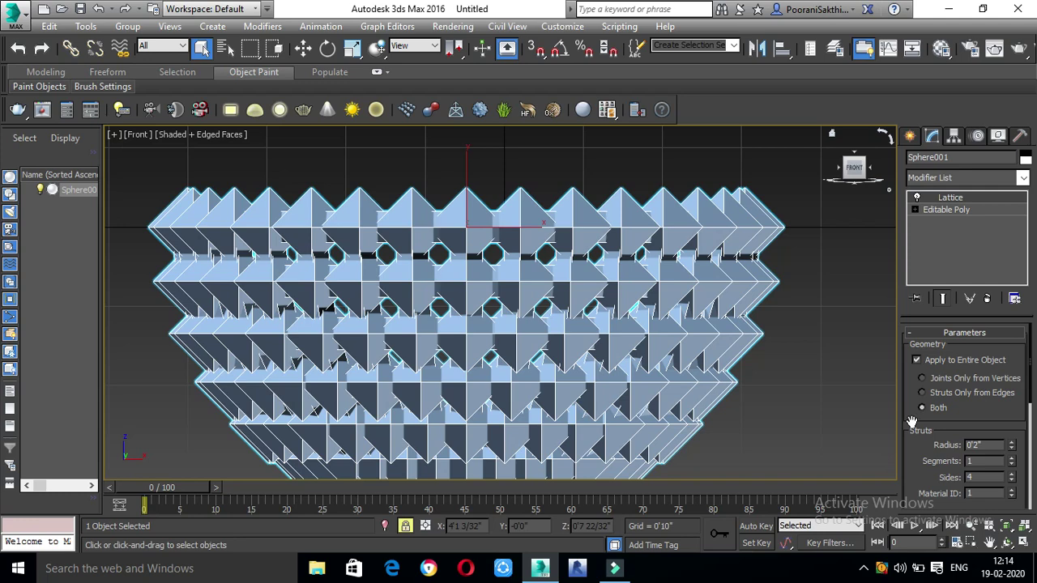
scroll(445, 371, down, 2)
scroll(445, 371, up, 5)
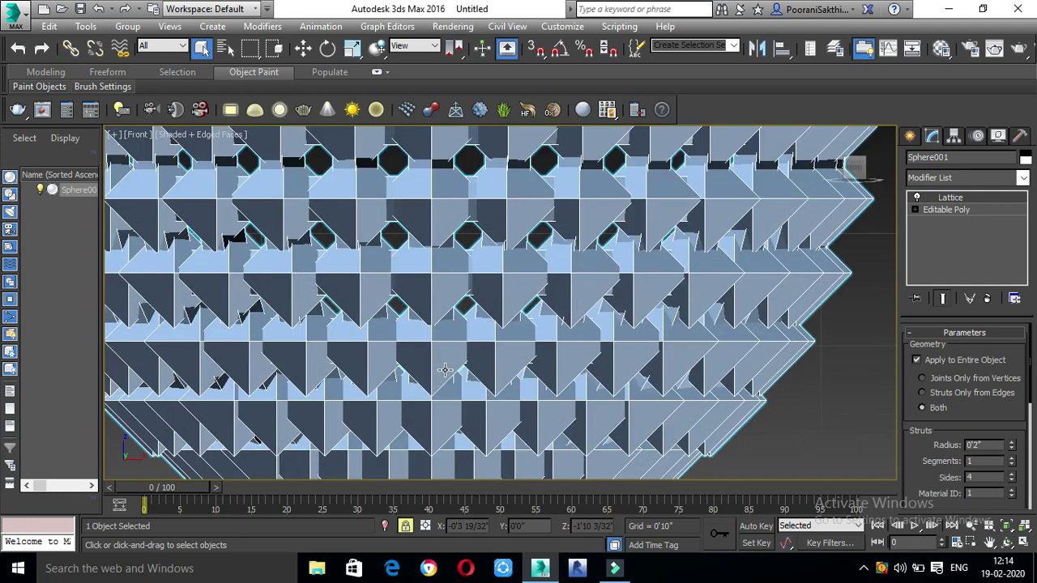
scroll(494, 328, down, 5)
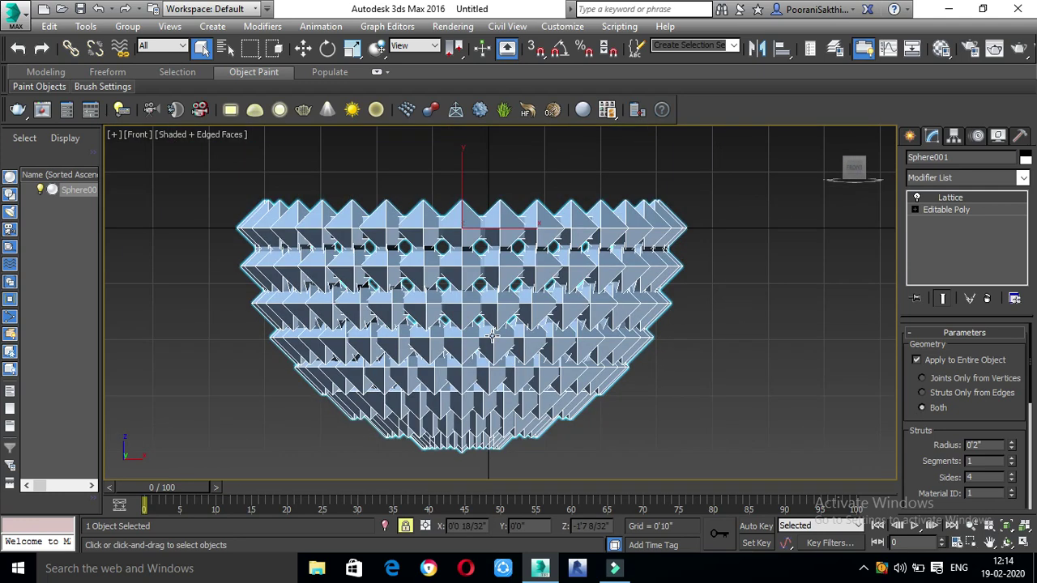
Examine the half sphere's vertices and edges beneath the Lattice modifier, then return to the Lattice level.
click(915, 210)
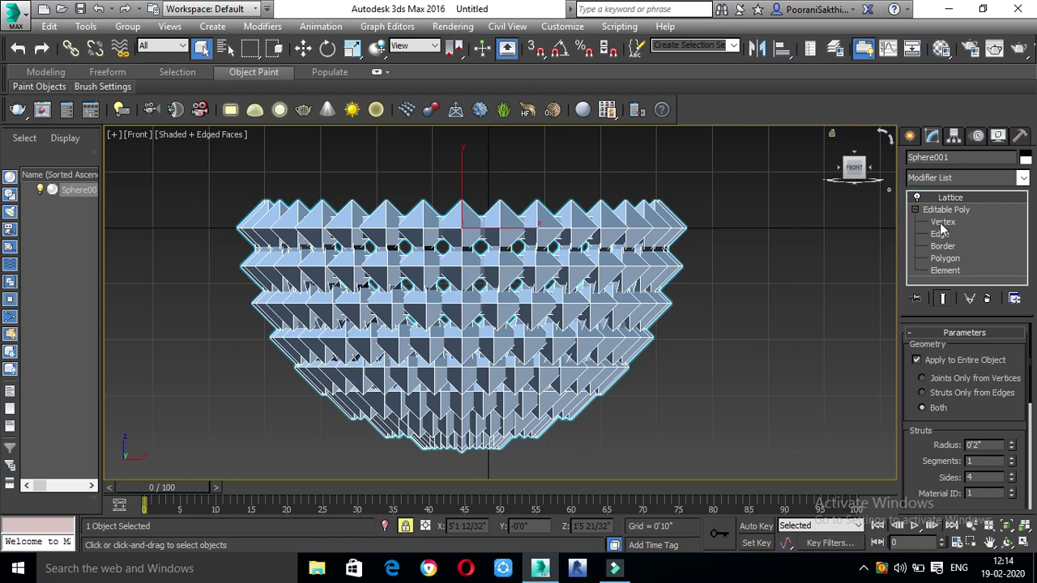
click(942, 223)
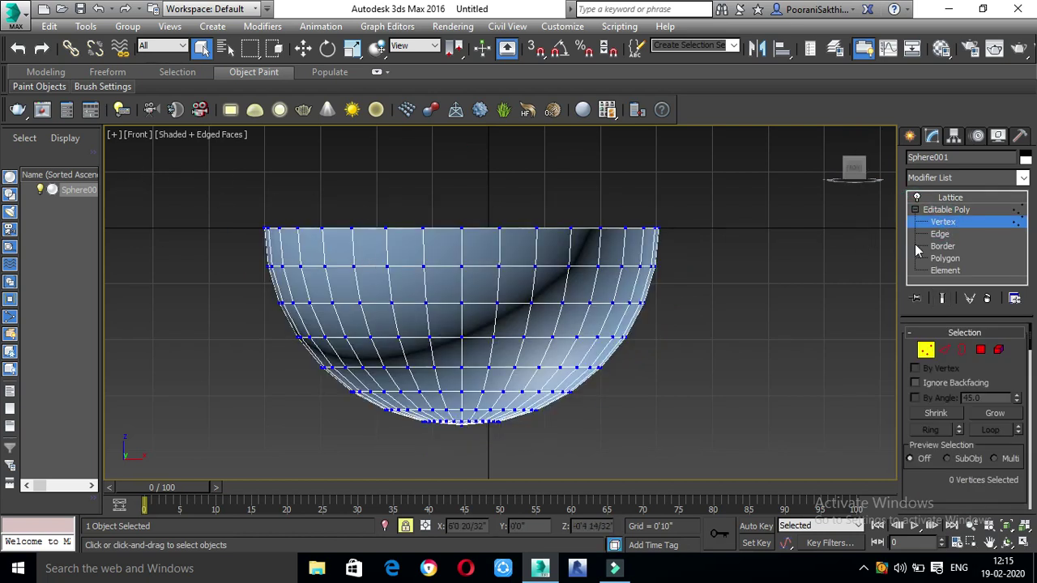
click(939, 234)
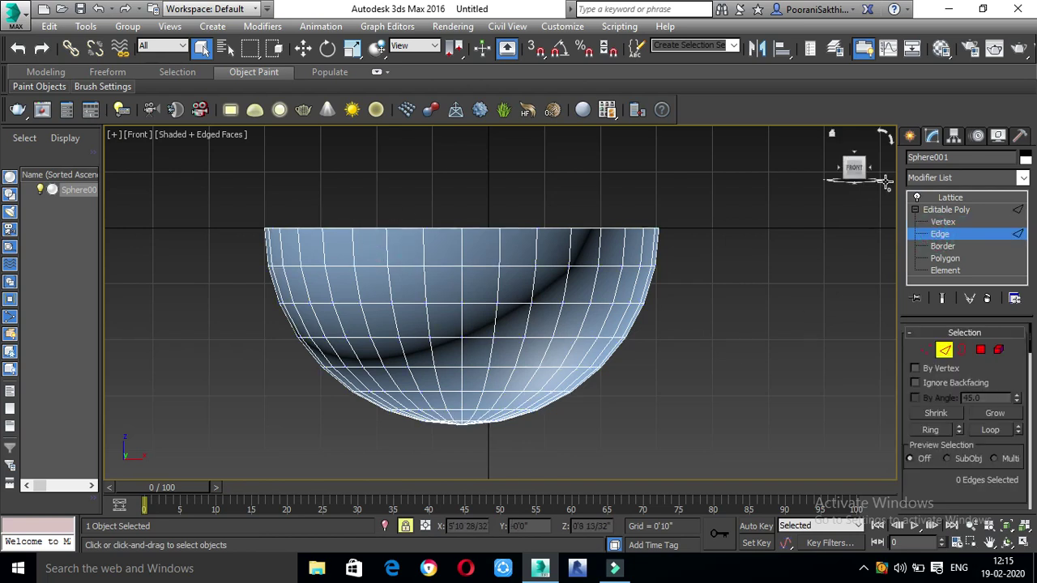
drag(855, 168, 851, 202)
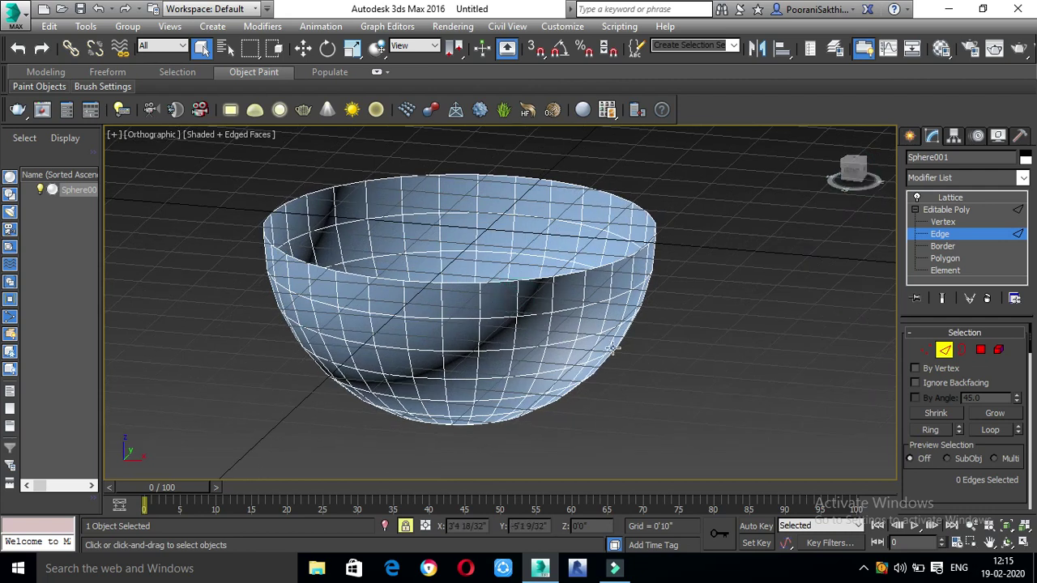
click(944, 223)
click(940, 233)
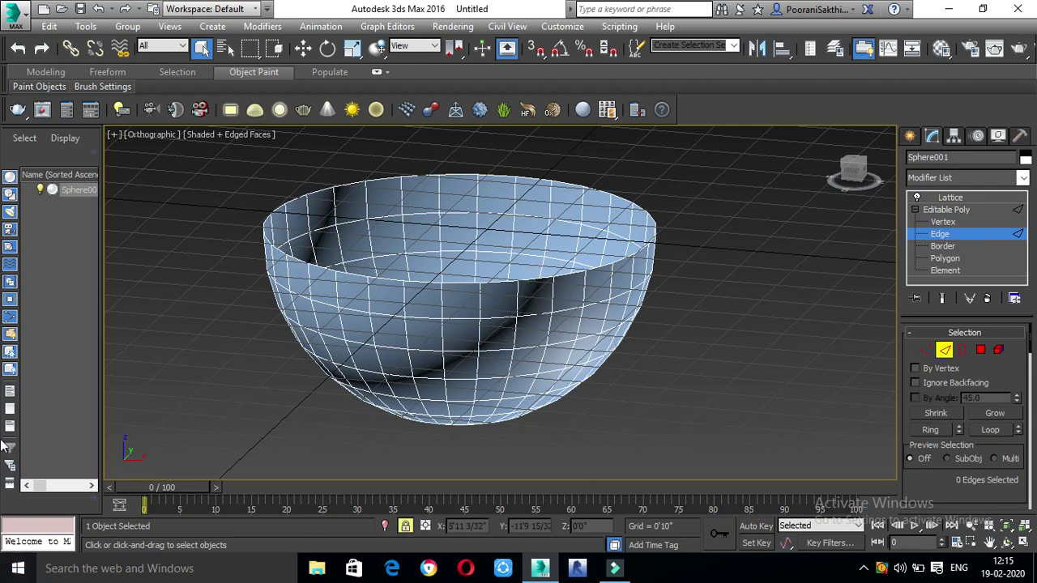
click(955, 197)
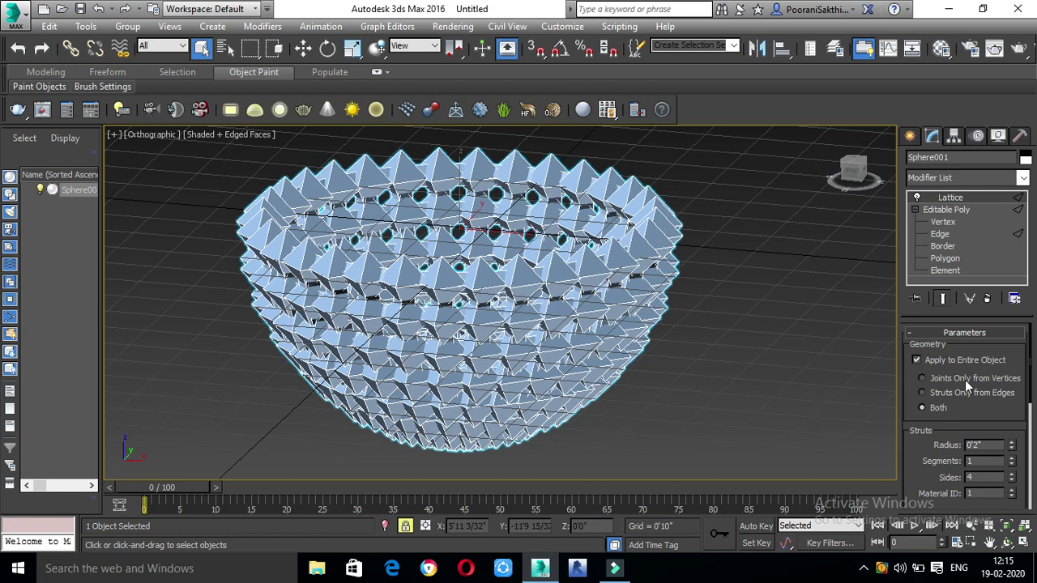
Compare the lattice geometry generated with Joints Only from Vertices and with Both.
click(965, 380)
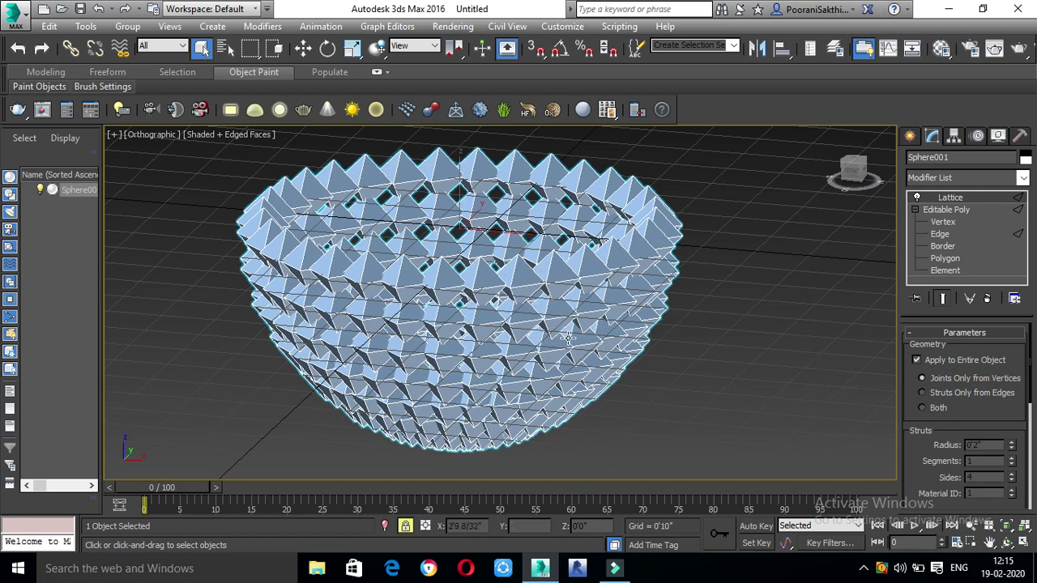
scroll(608, 354, up, 3)
scroll(609, 354, down, 4)
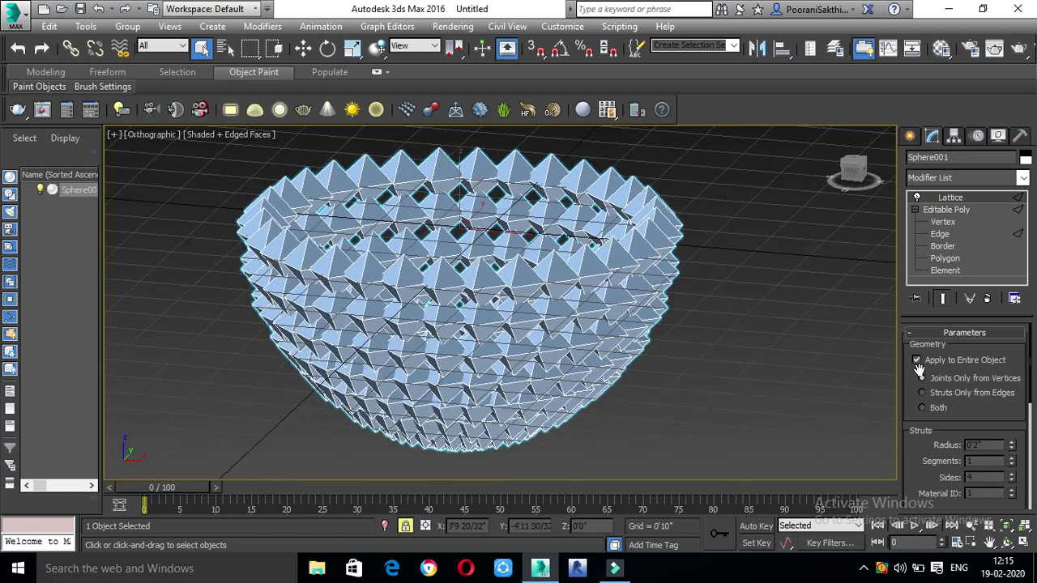
click(923, 408)
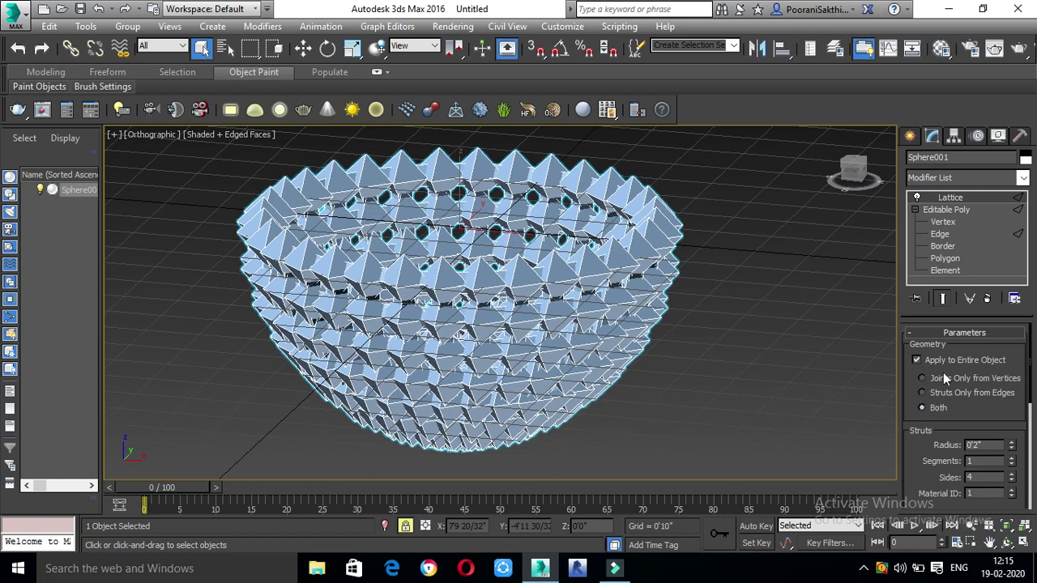
click(946, 381)
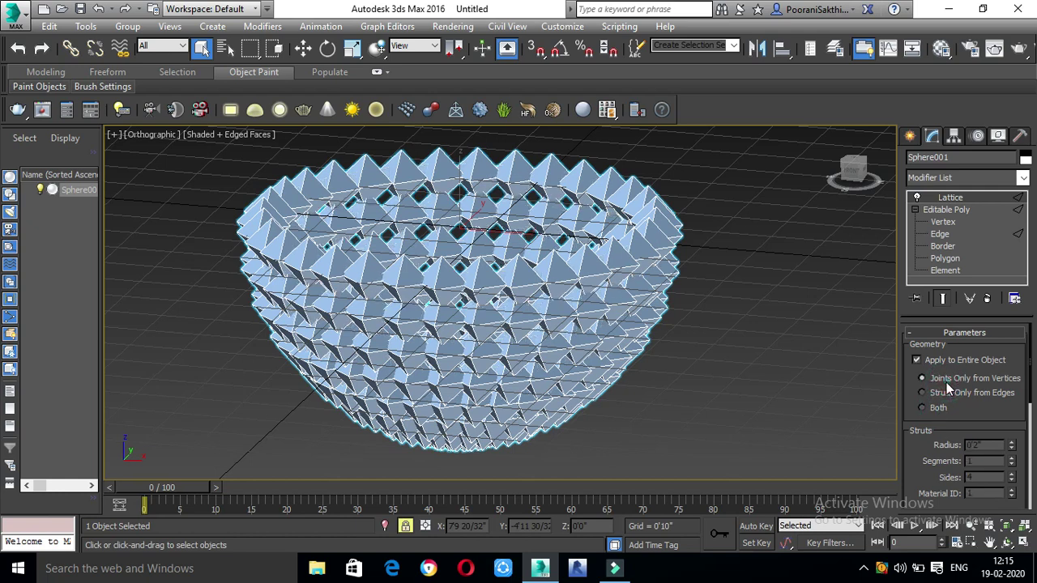
Set the lattice geometry to Struts Only from Edges and check the struts up close.
click(942, 394)
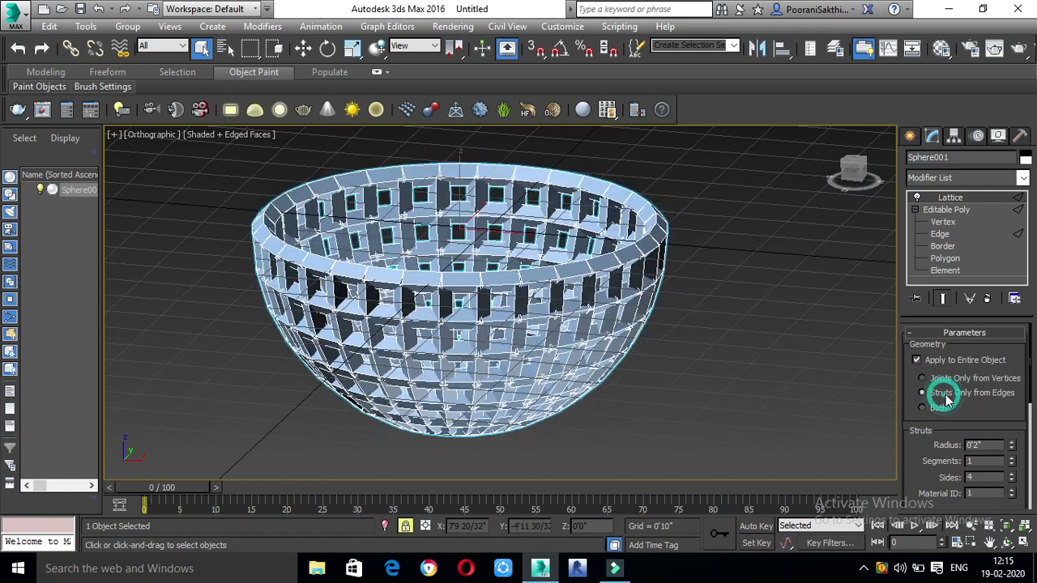
scroll(441, 326, up, 5)
scroll(442, 327, down, 5)
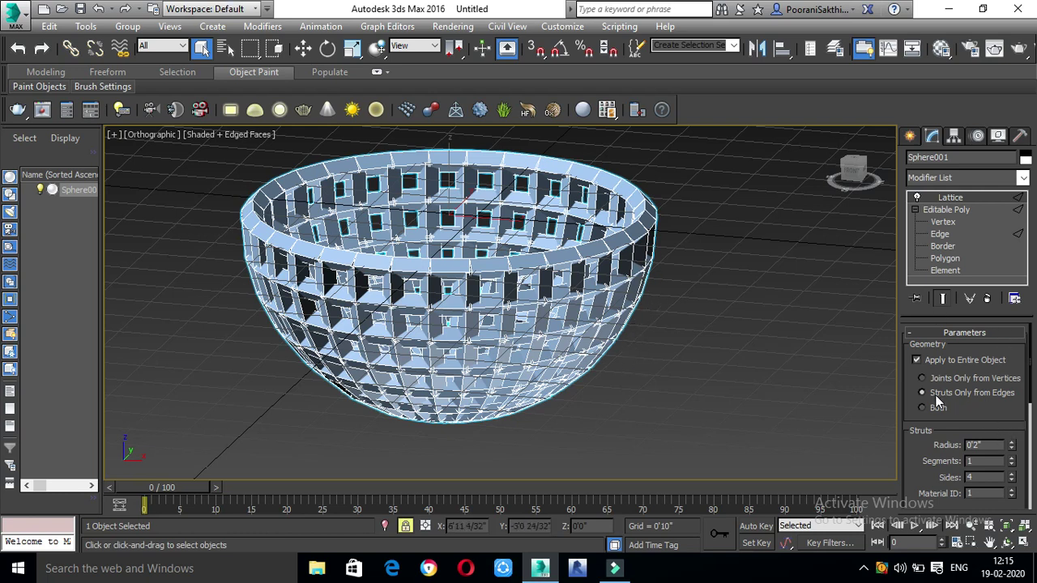
Set the lattice struts' radius to 0'1" and view the bowl from an angle above.
scroll(972, 405, down, 2)
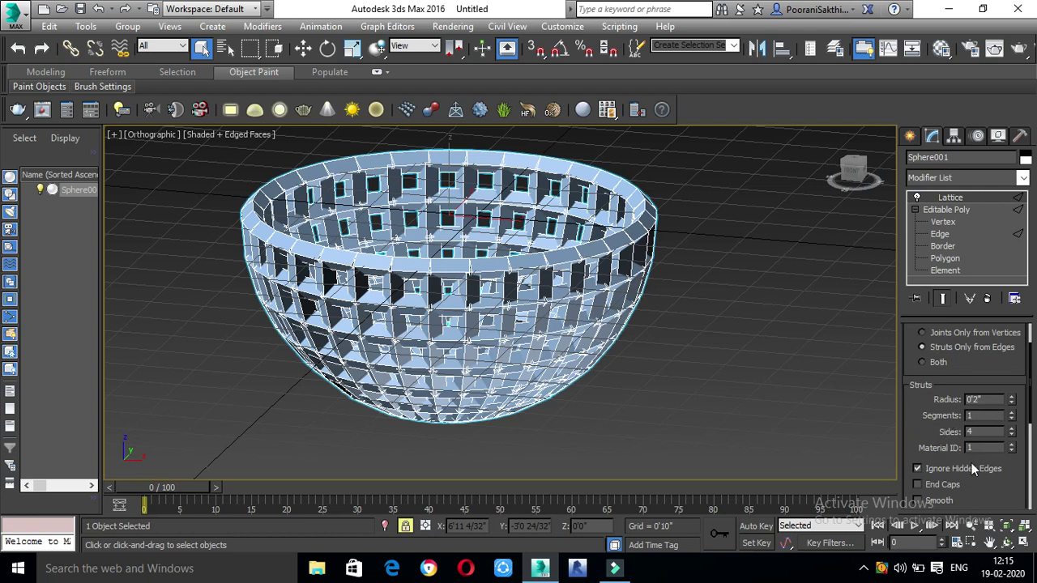
double_click(993, 400)
text(1)
key(Return)
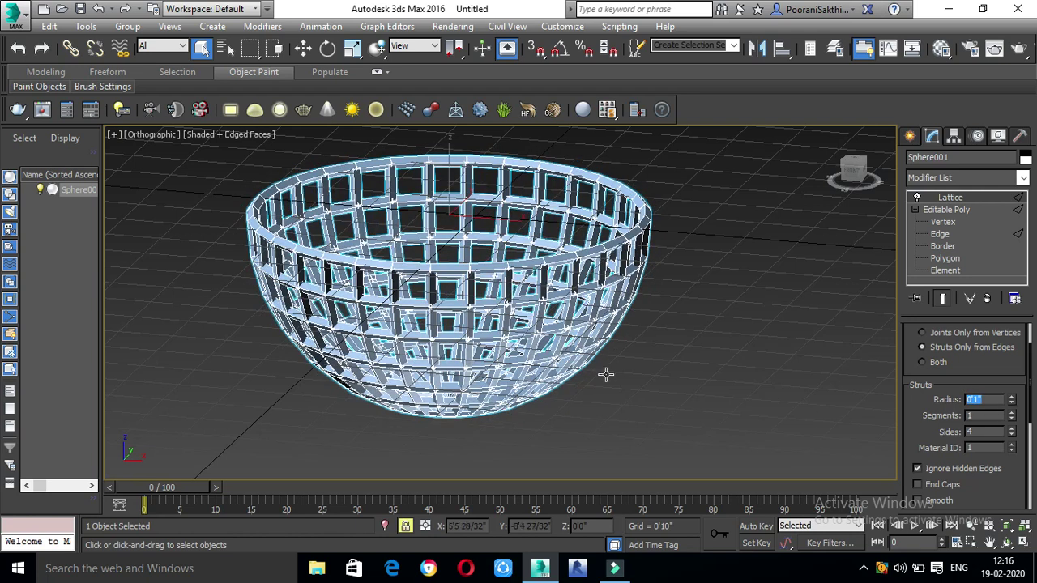
click(852, 168)
drag(849, 193, 854, 167)
click(950, 178)
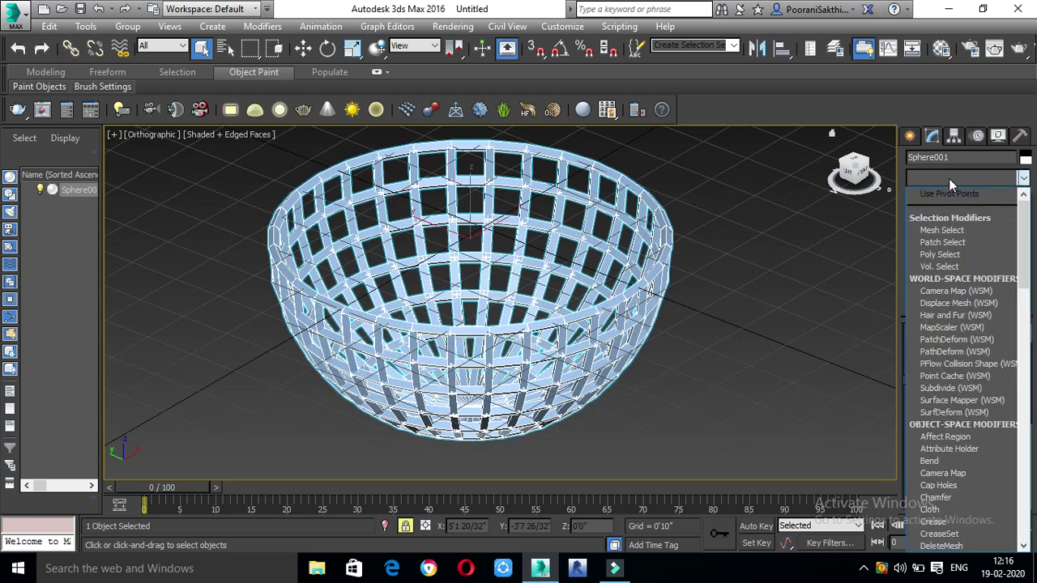
text(tu)
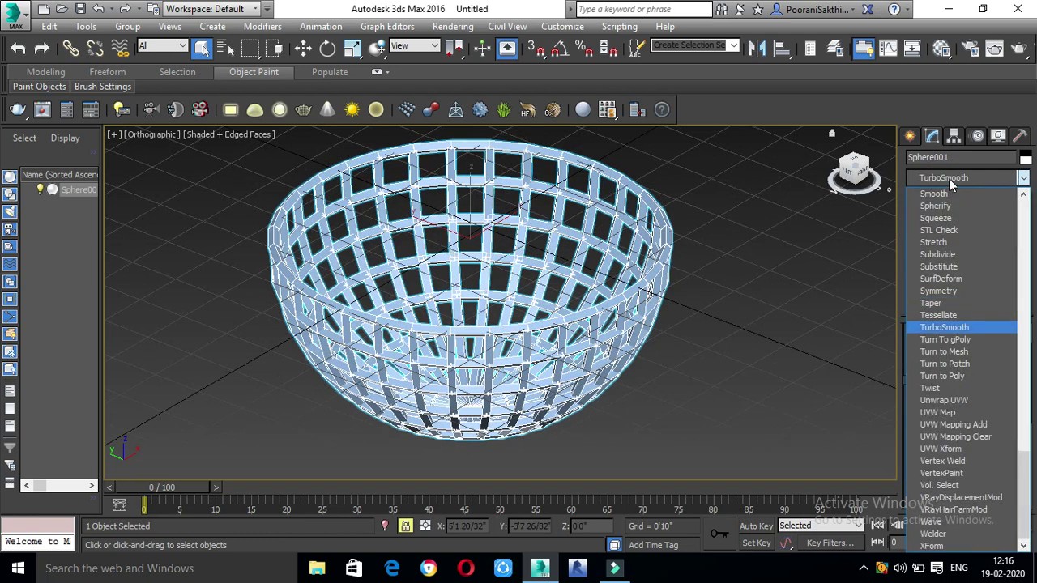
click(963, 339)
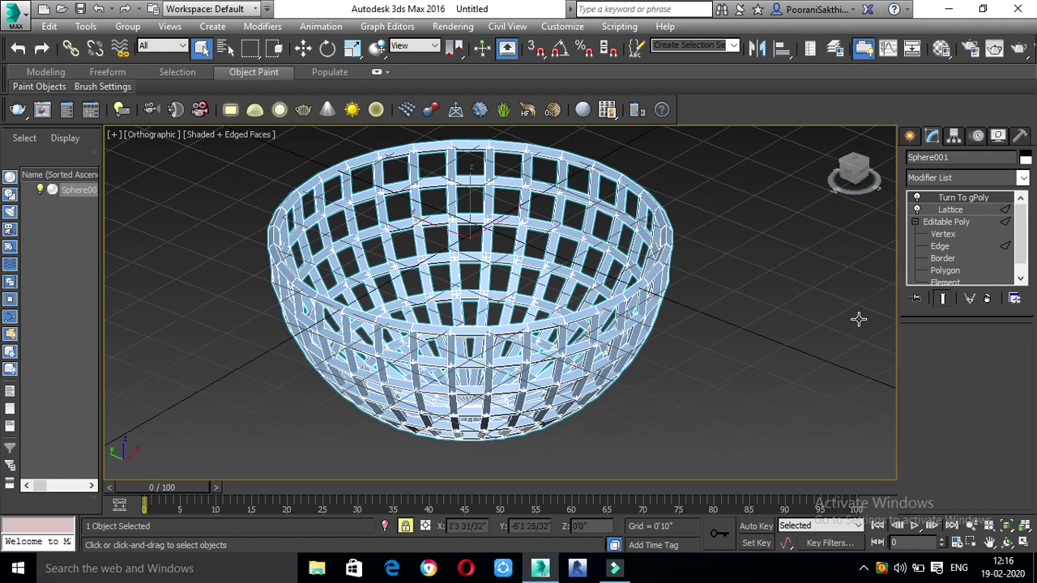
key(ctrl+z)
Apply a TurboSmooth modifier to the lattice bowl and check it from the side and from above.
click(936, 178)
text(tu)
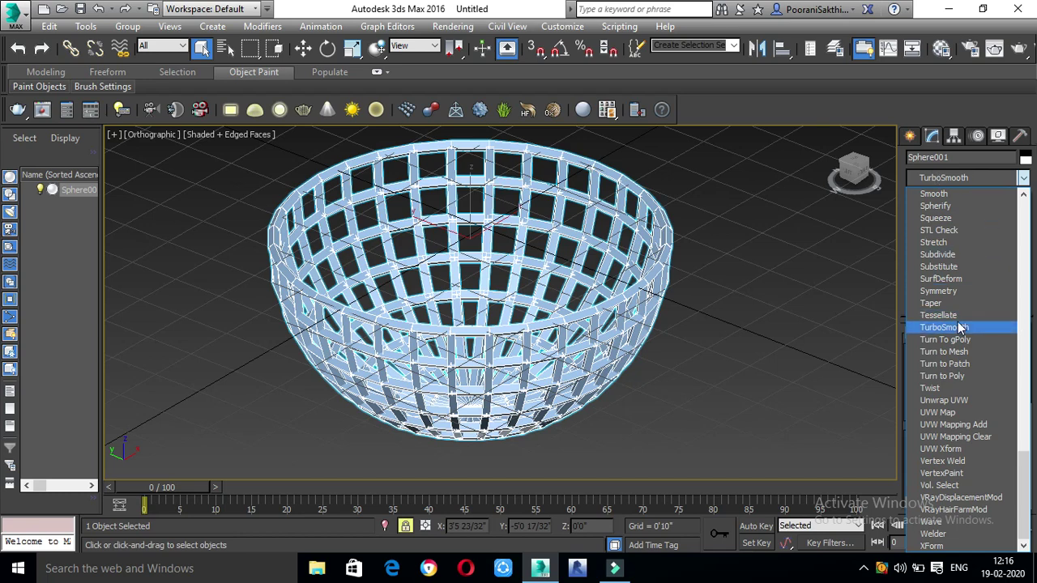
click(948, 327)
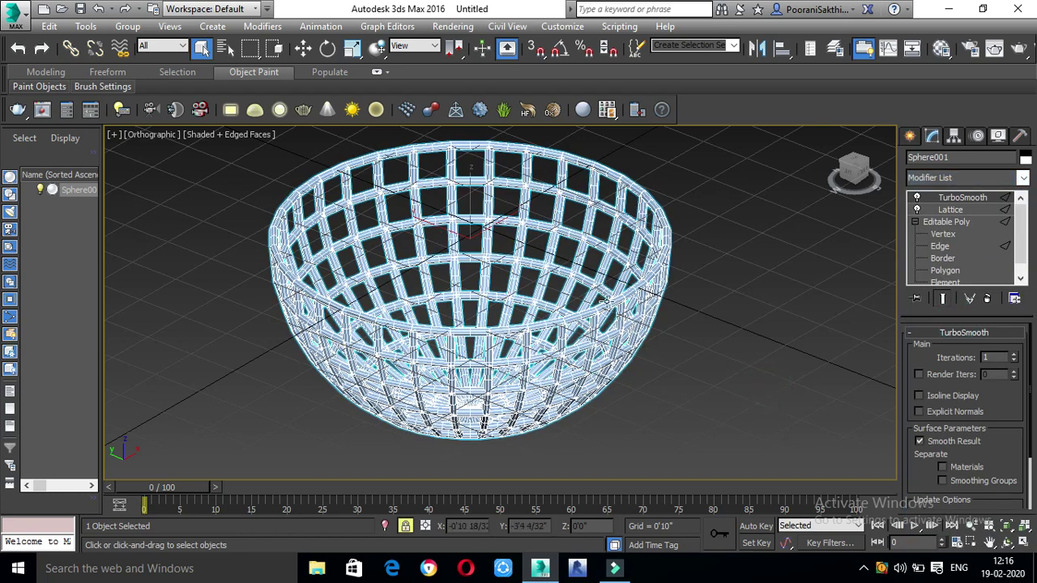
click(843, 173)
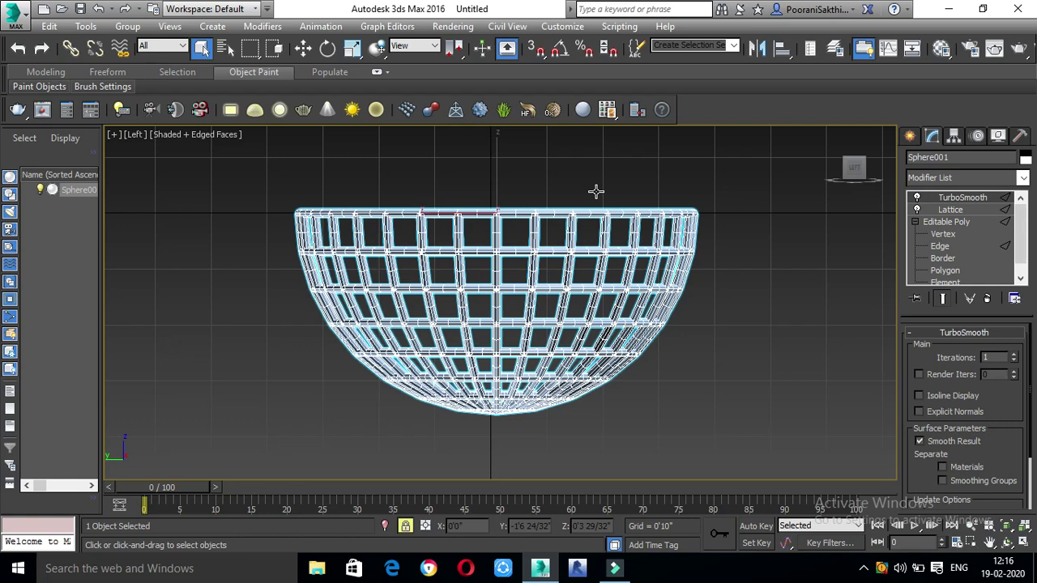
drag(854, 168, 846, 191)
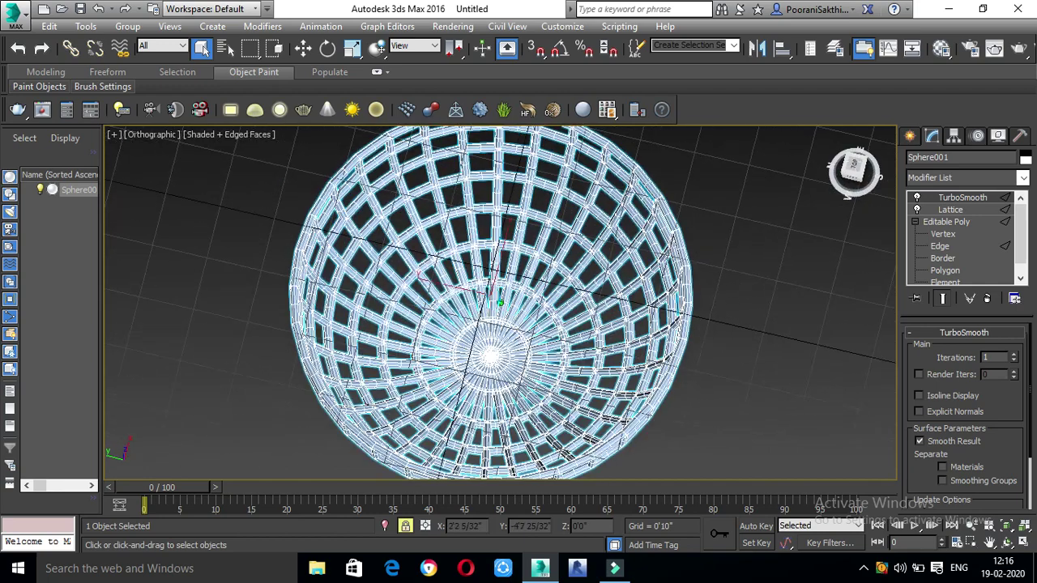
click(852, 167)
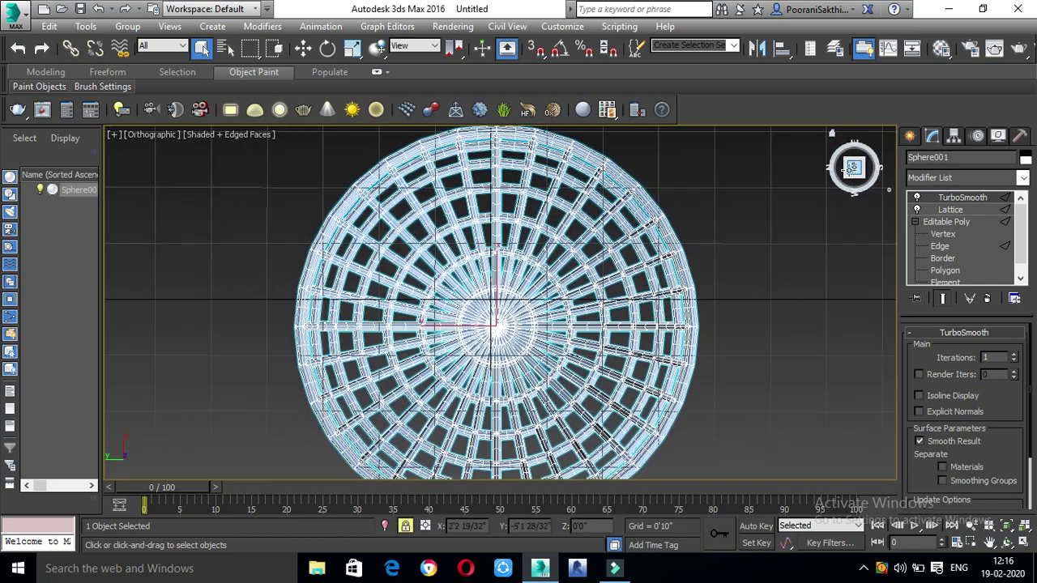
Create a small sphere with a radius of about 0'4" above the bowl in the Front view.
click(910, 137)
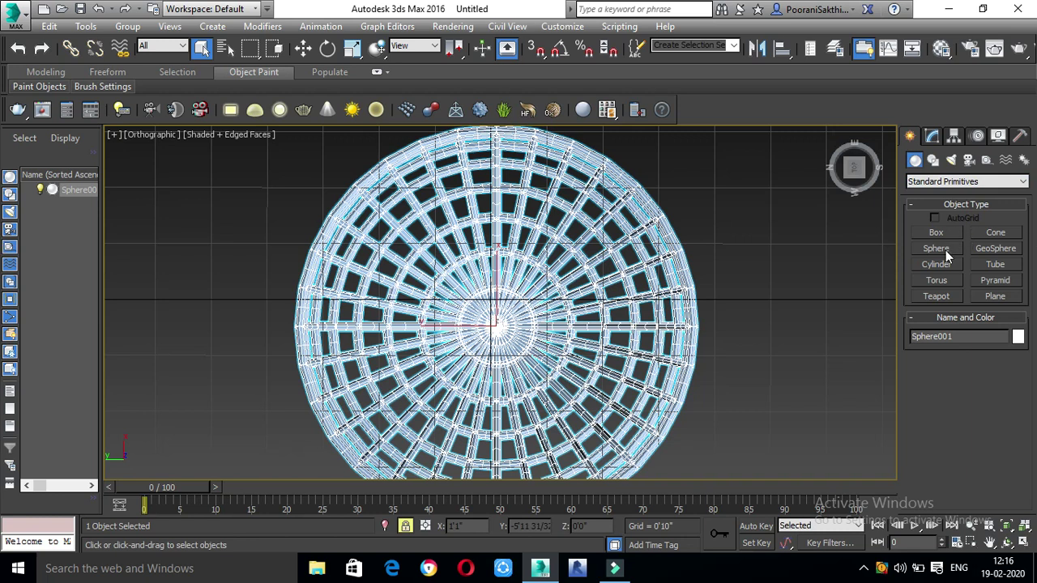
key(f)
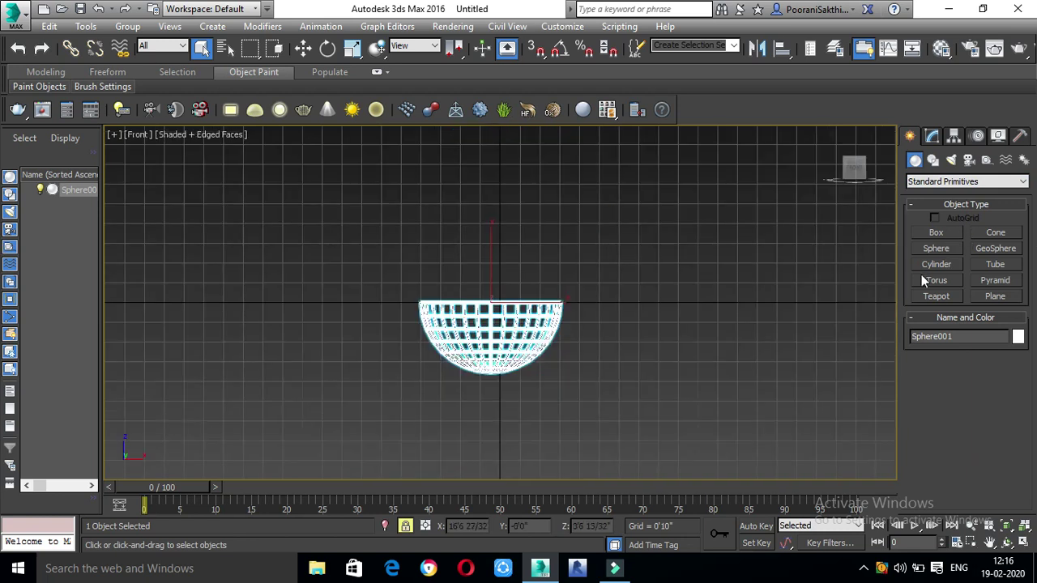
click(937, 249)
scroll(457, 243, up, 3)
mouse_move(412, 222)
mouse_down()
mouse_move(426, 204)
mouse_move(423, 213)
mouse_up()
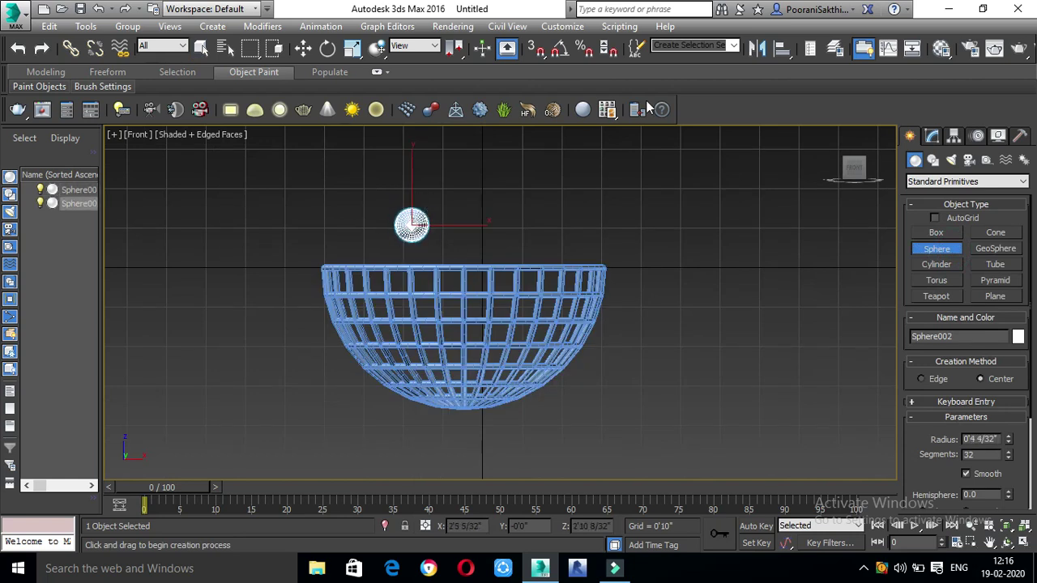
Set the 01 - Default material's diffuse color to yellow with red 0.835, green 0.631 and blue 0.016.
key(m)
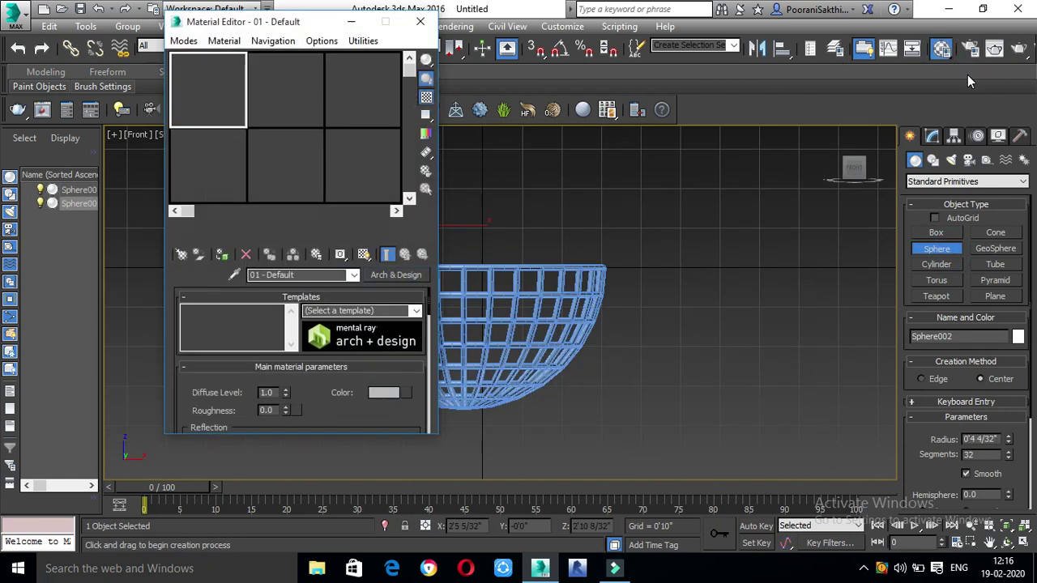
click(388, 393)
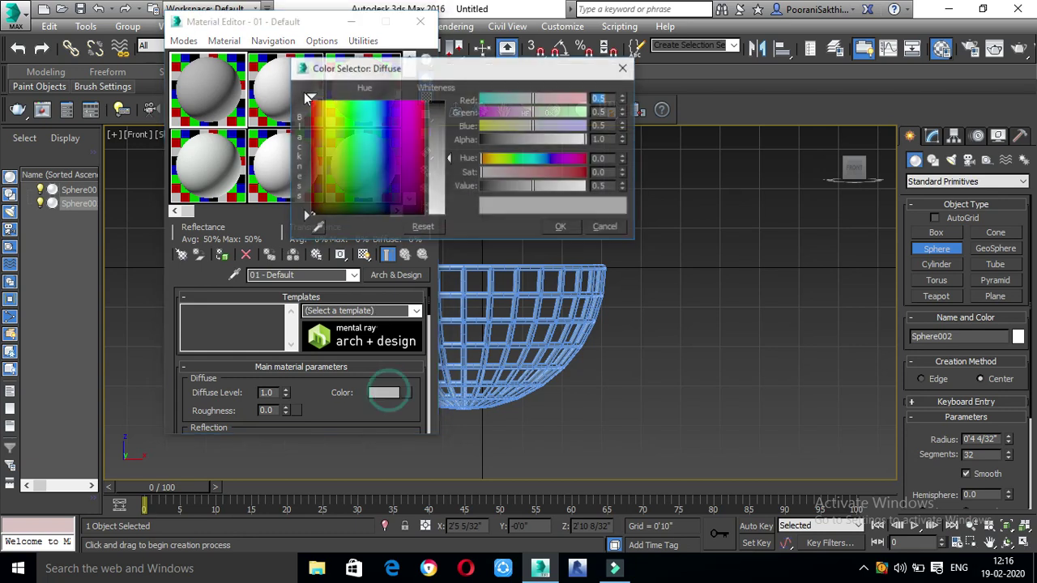
click(335, 108)
click(325, 119)
click(436, 101)
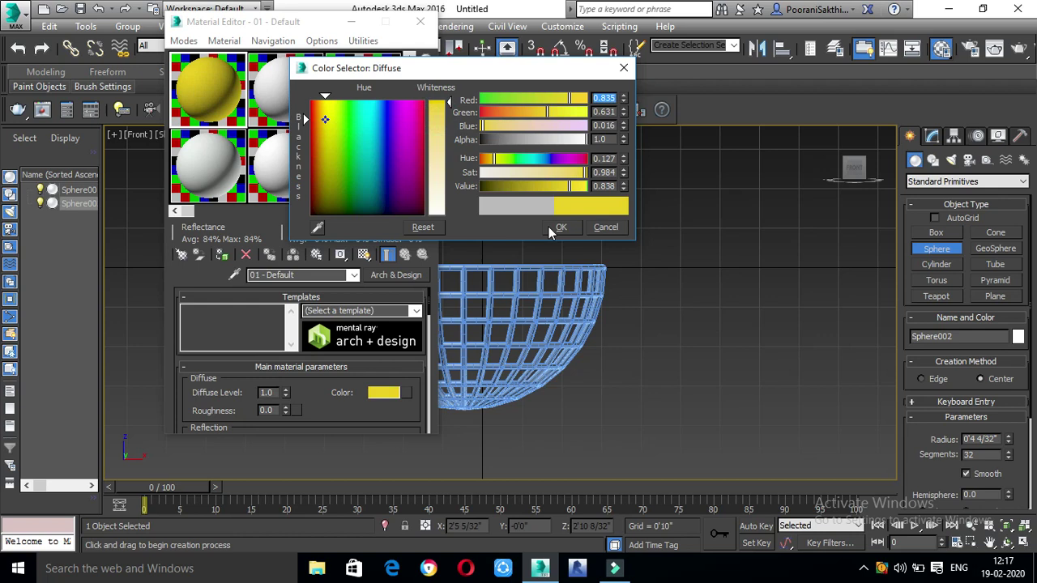
click(551, 230)
click(421, 21)
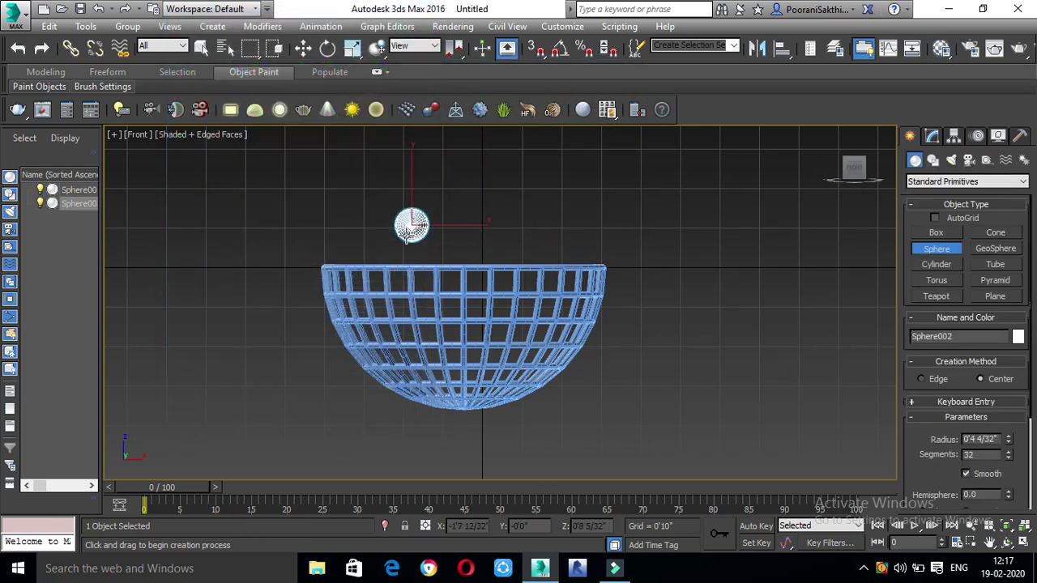
Assign the yellow 01 - Default material to the small sphere and close the Material Editor.
click(944, 48)
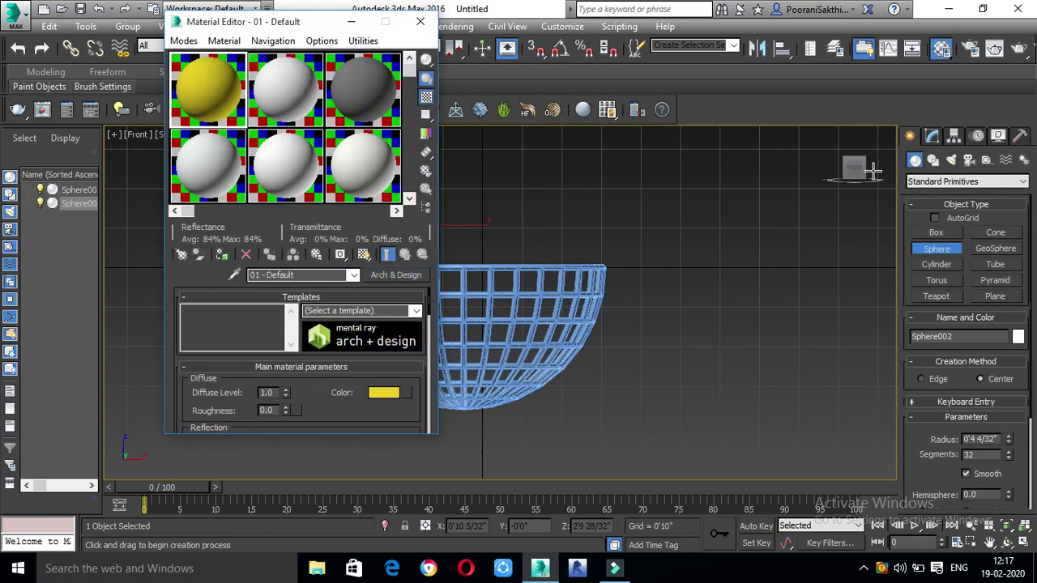
drag(282, 25, 779, 79)
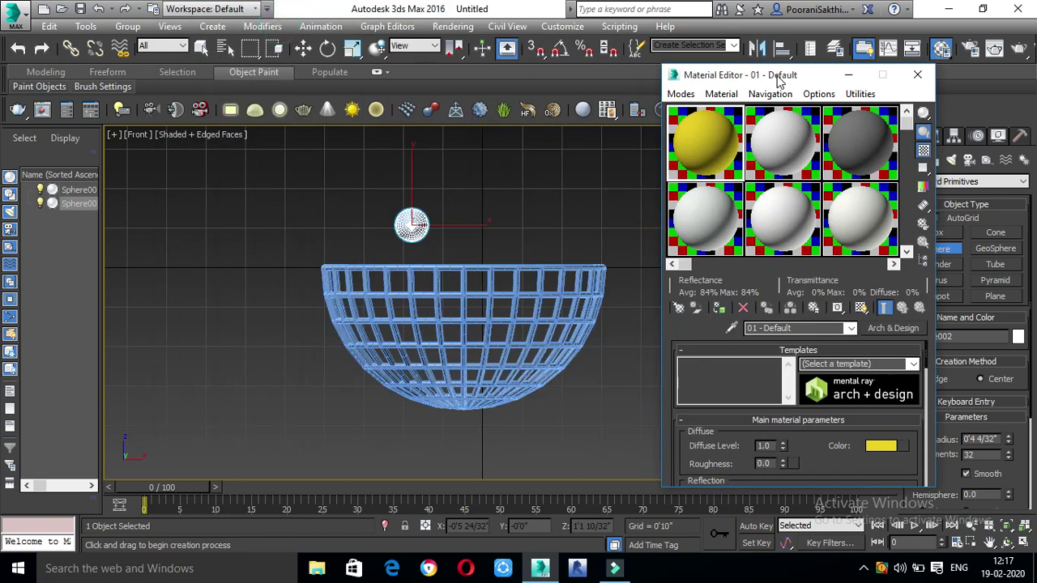
drag(680, 158, 411, 225)
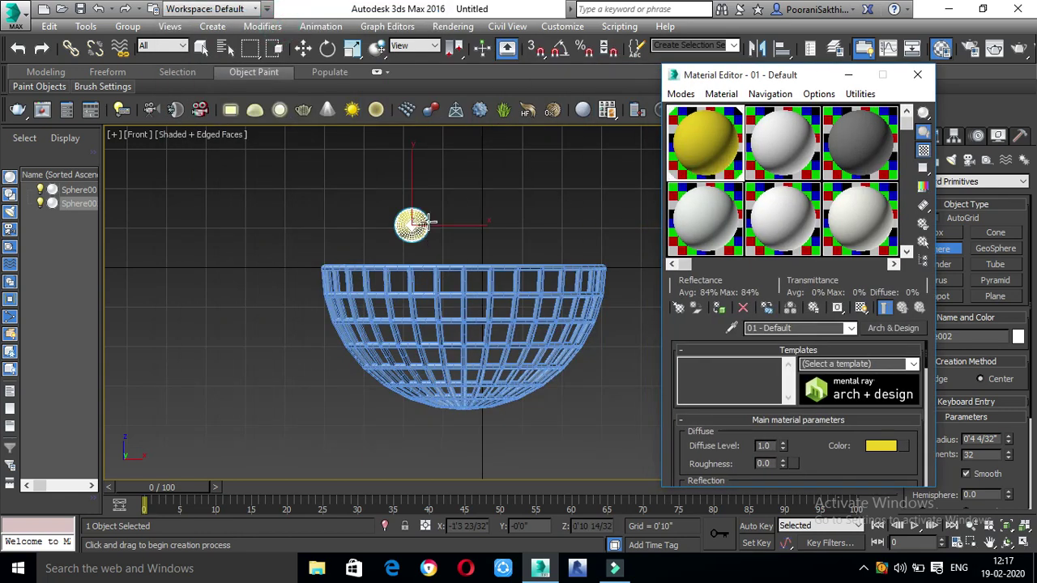
click(918, 74)
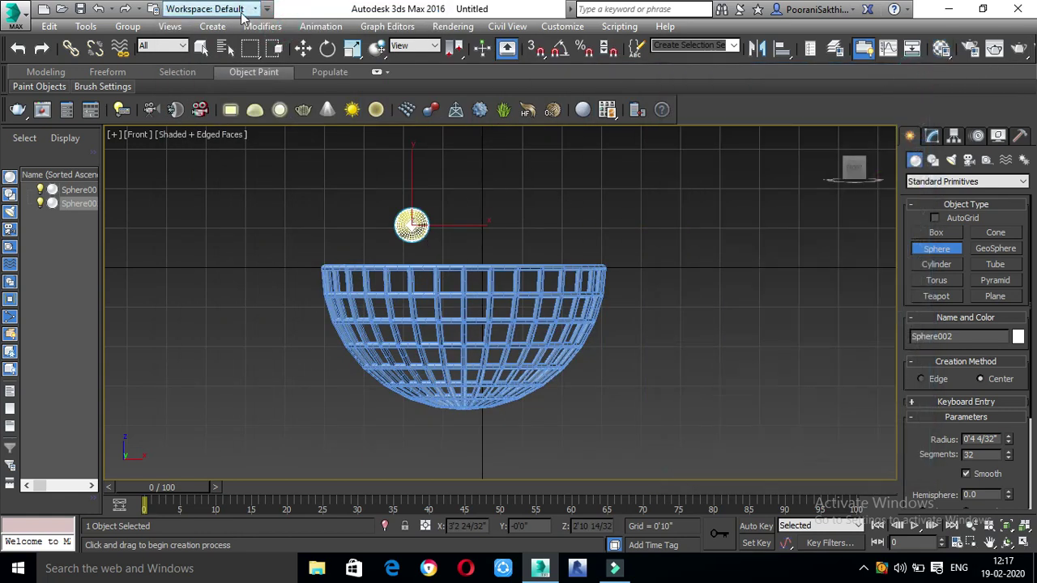
Move the small yellow sphere straight down into the lower part of the bowl.
click(327, 47)
click(303, 48)
drag(410, 167, 392, 309)
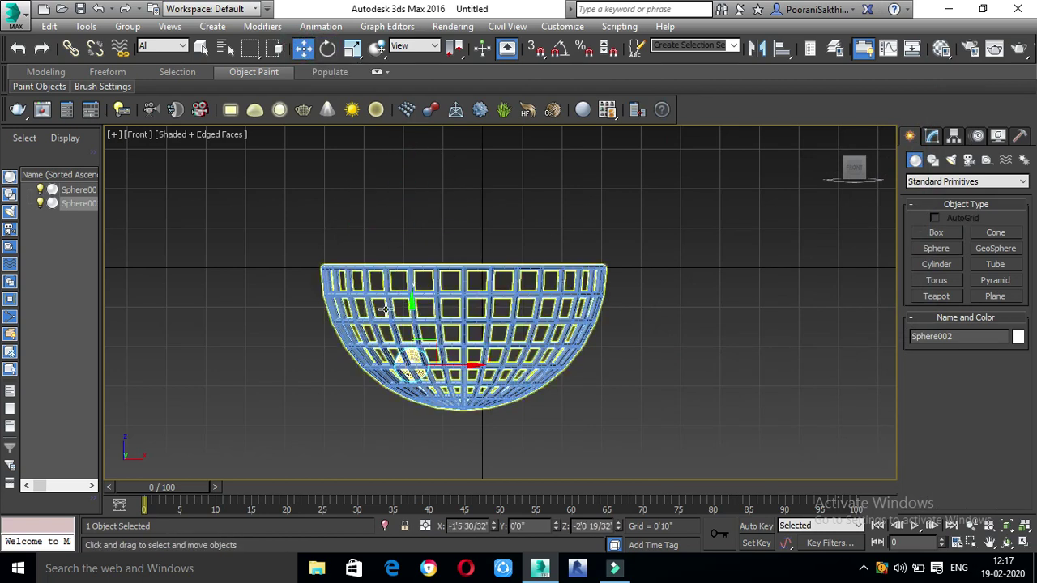
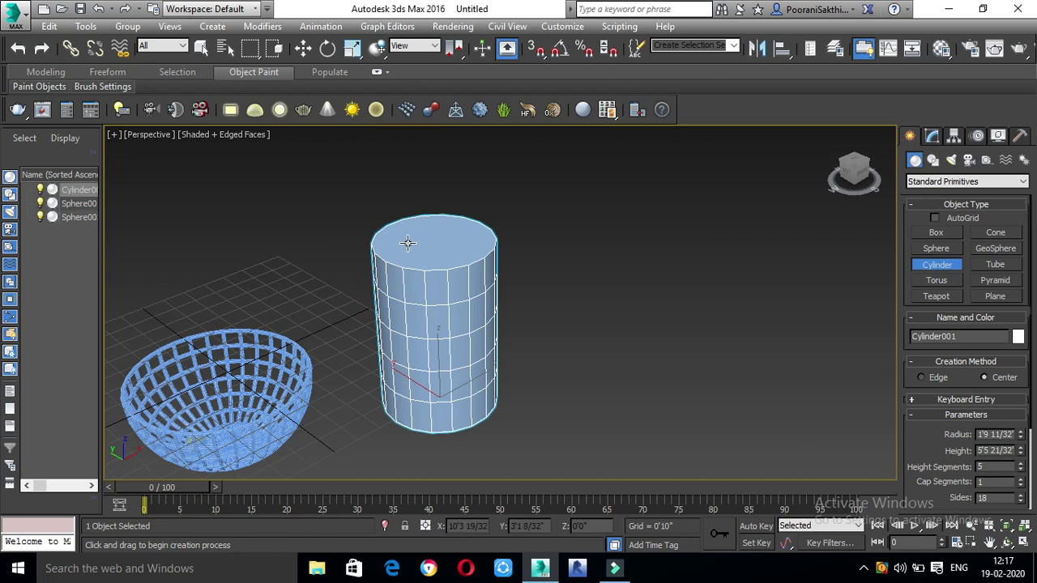
Apply a Taper modifier to the cylinder and set its amount to 1.0 so it widens toward the upper end.
key(f)
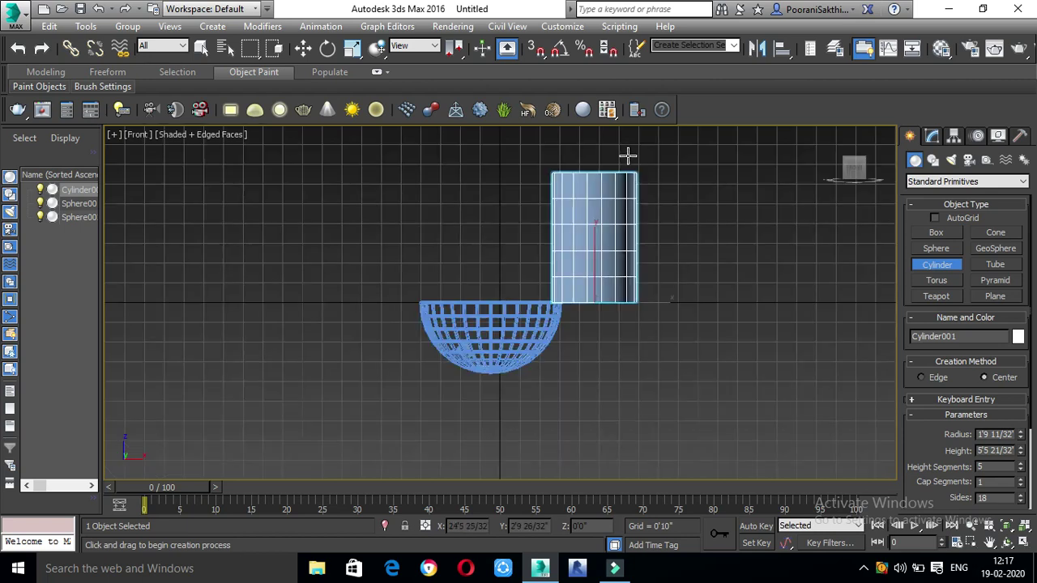
scroll(745, 213, up, 3)
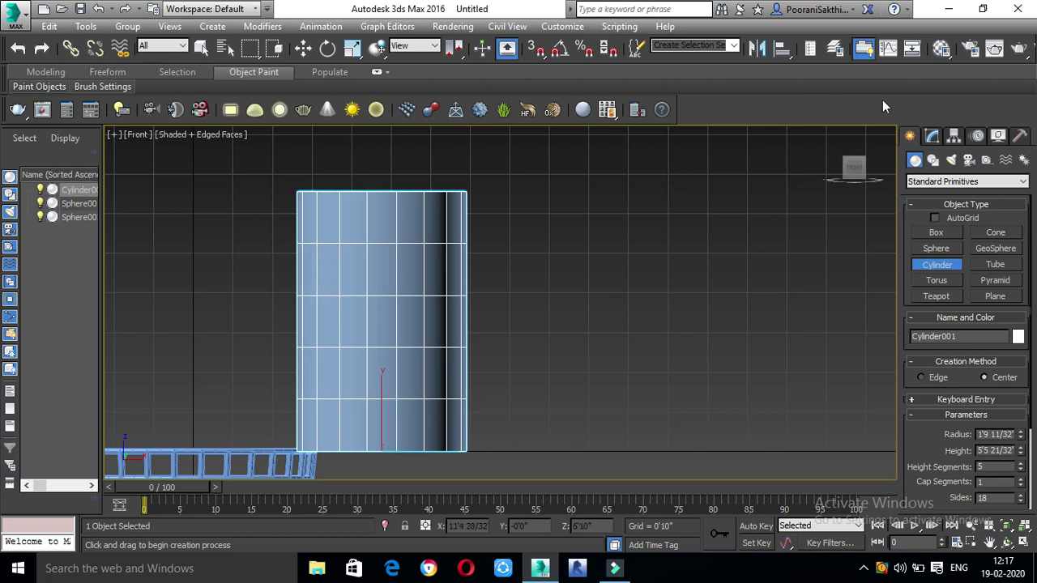
click(932, 136)
click(941, 178)
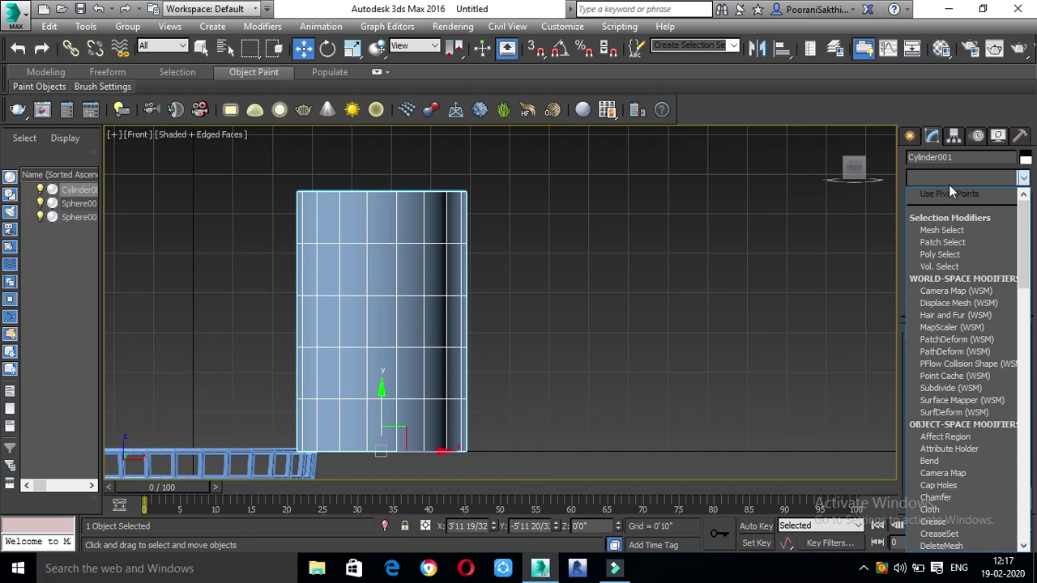
key(t)
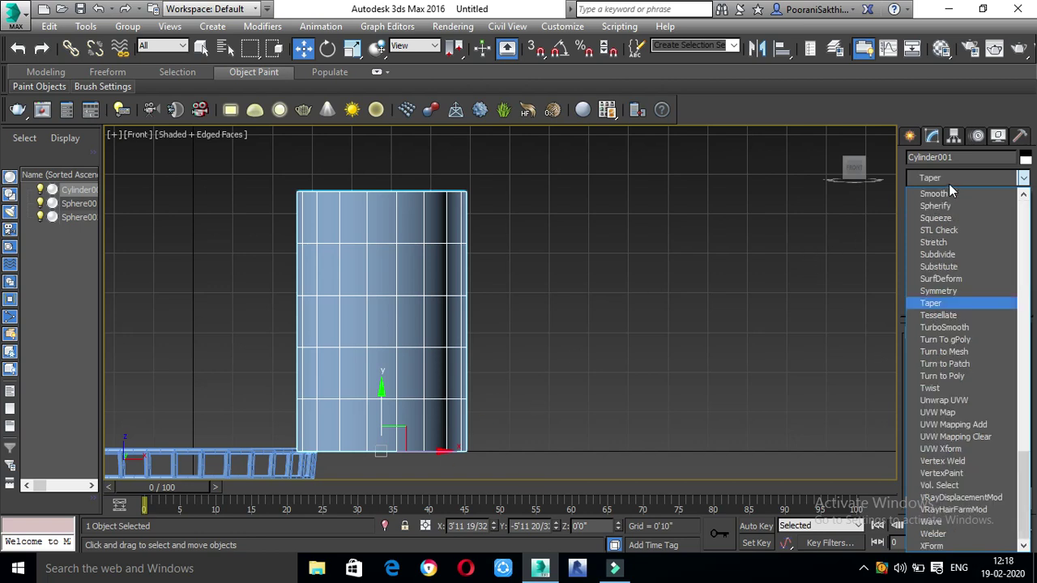
click(931, 303)
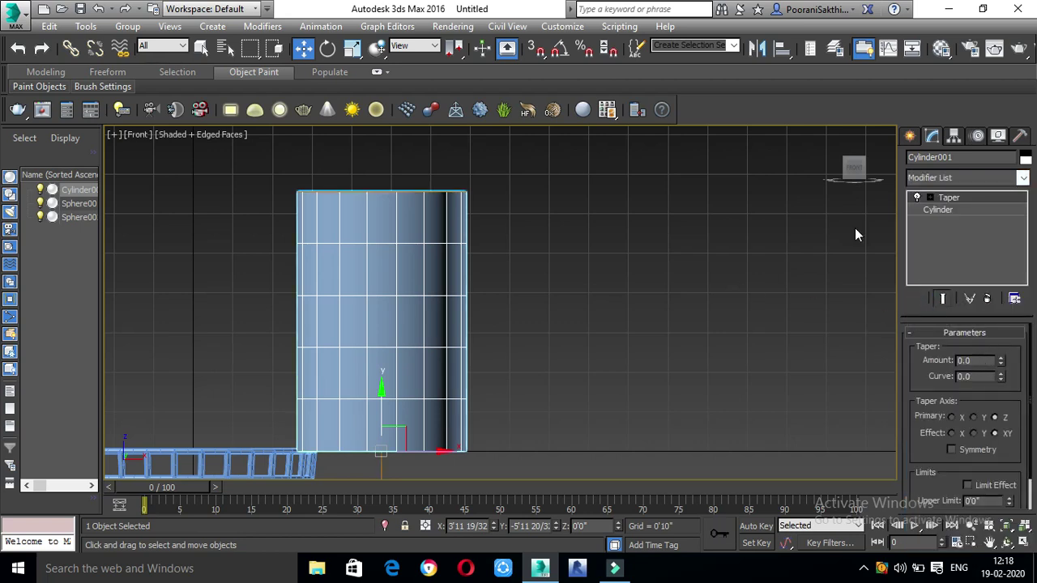
drag(855, 170, 827, 229)
key(z)
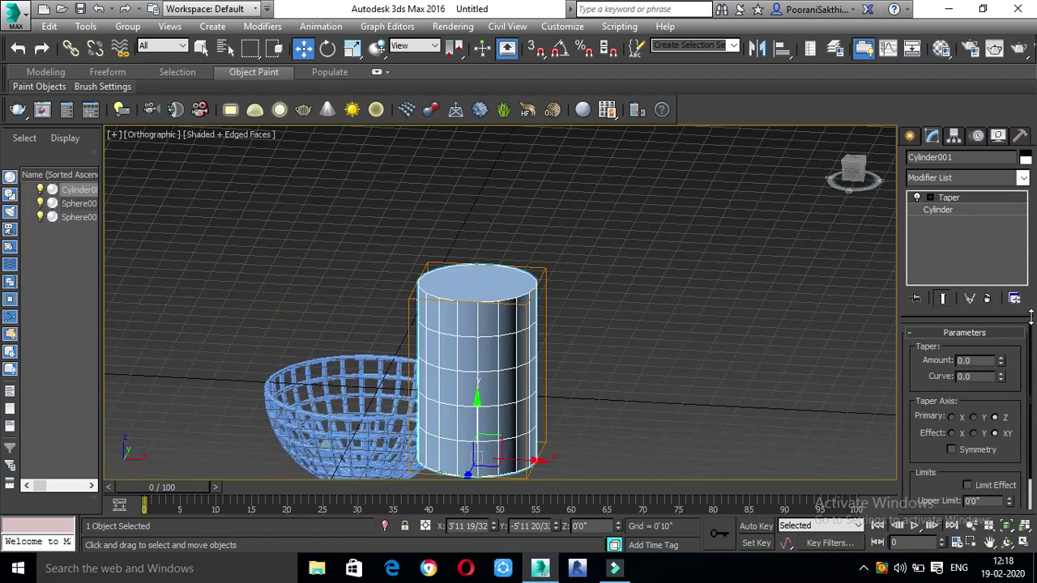
drag(1002, 362, 1016, 285)
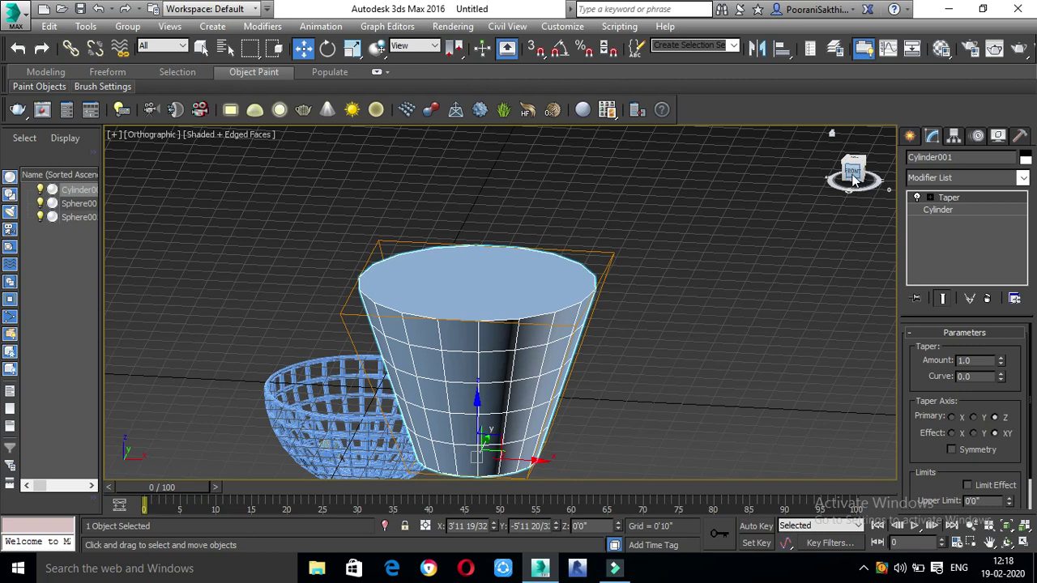
Convert the tapered cylinder to an Editable Poly.
right_click(562, 285)
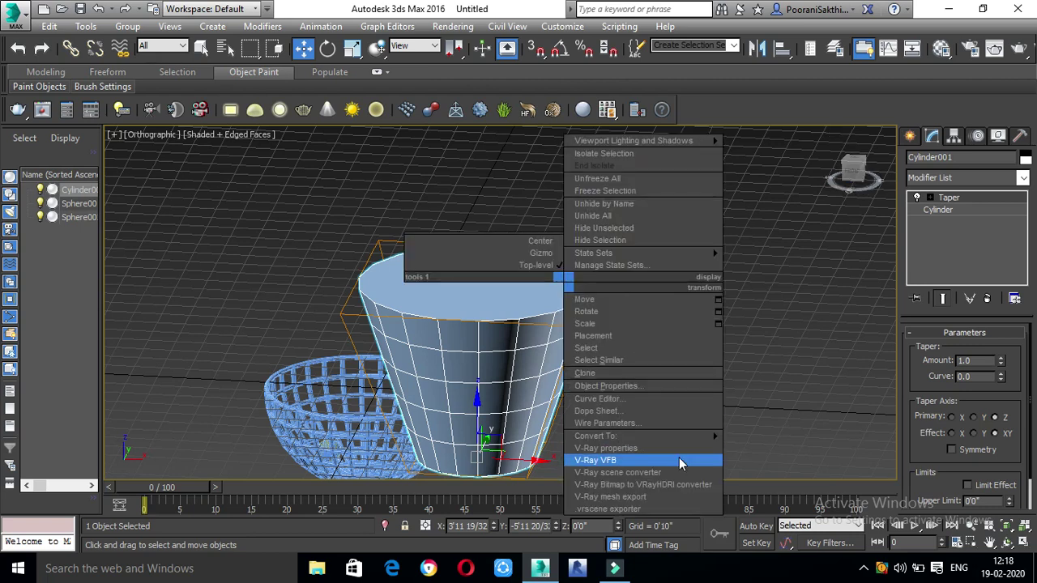
mouse_move(705, 437)
click(739, 448)
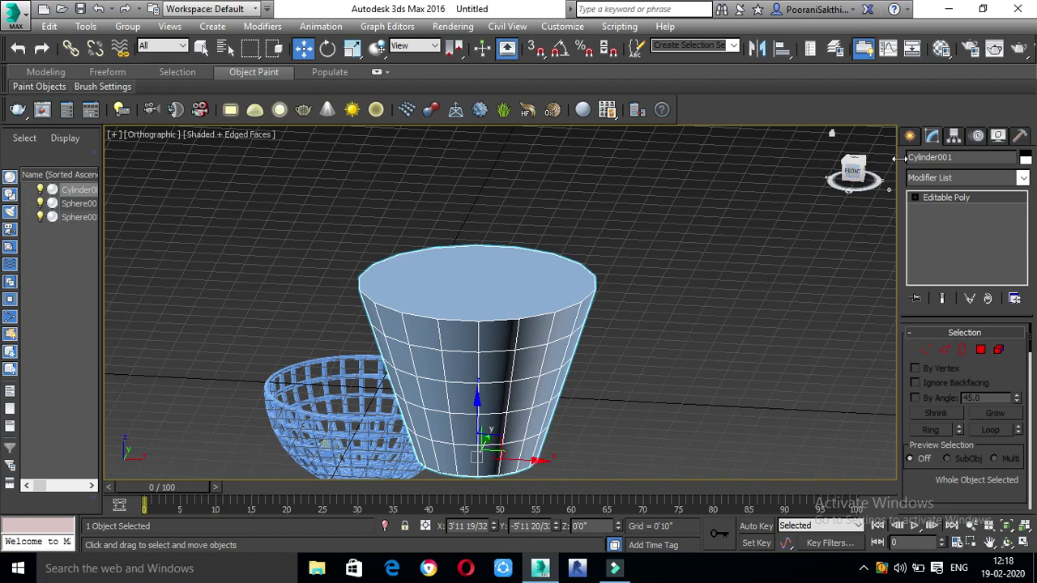
Add a Shell modifier to the tapered cylinder with an outer amount of about 0'2 14/32".
click(939, 178)
text(sh)
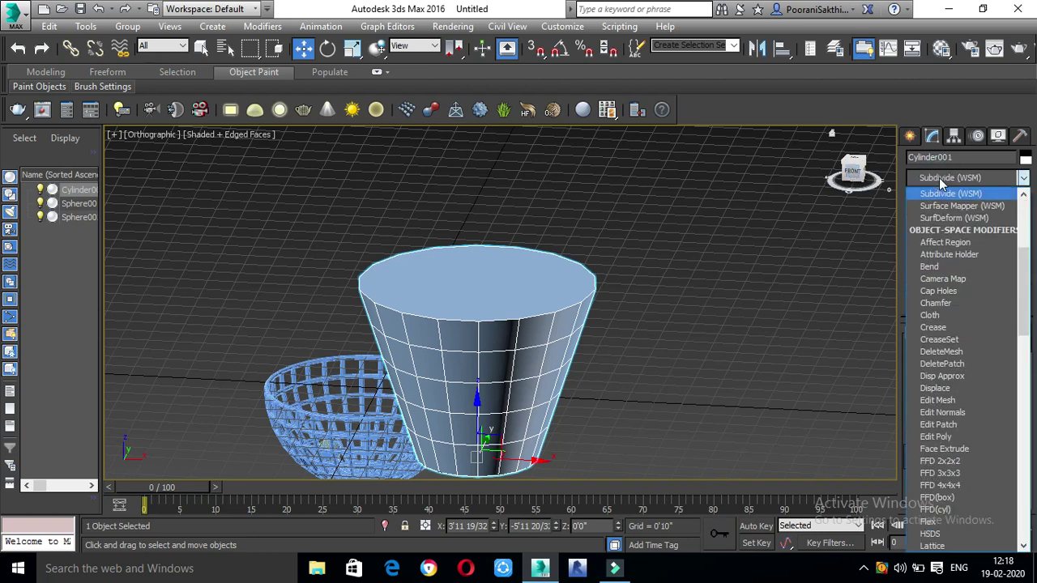
key(Return)
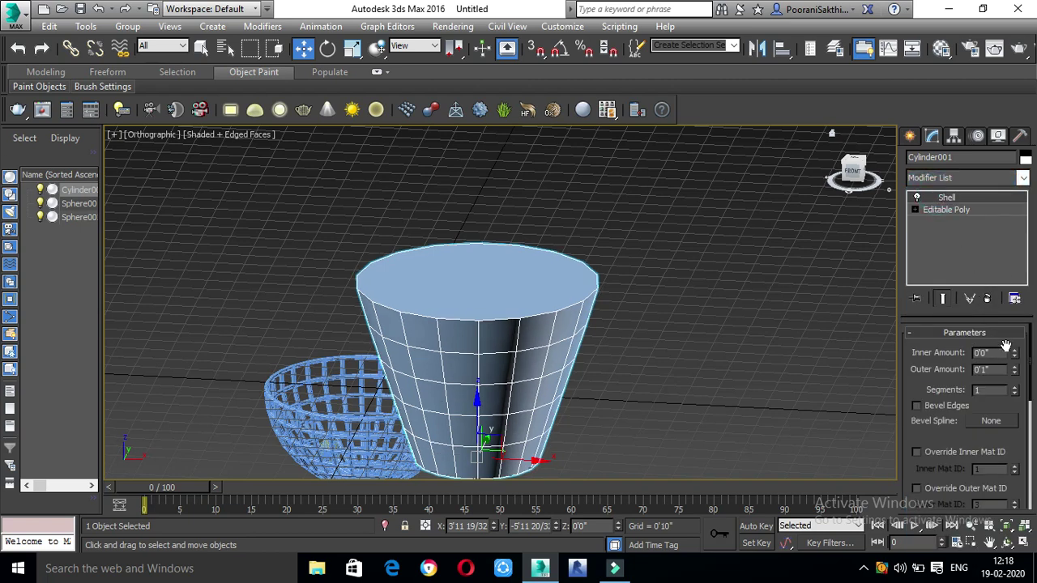
drag(1015, 371, 1014, 324)
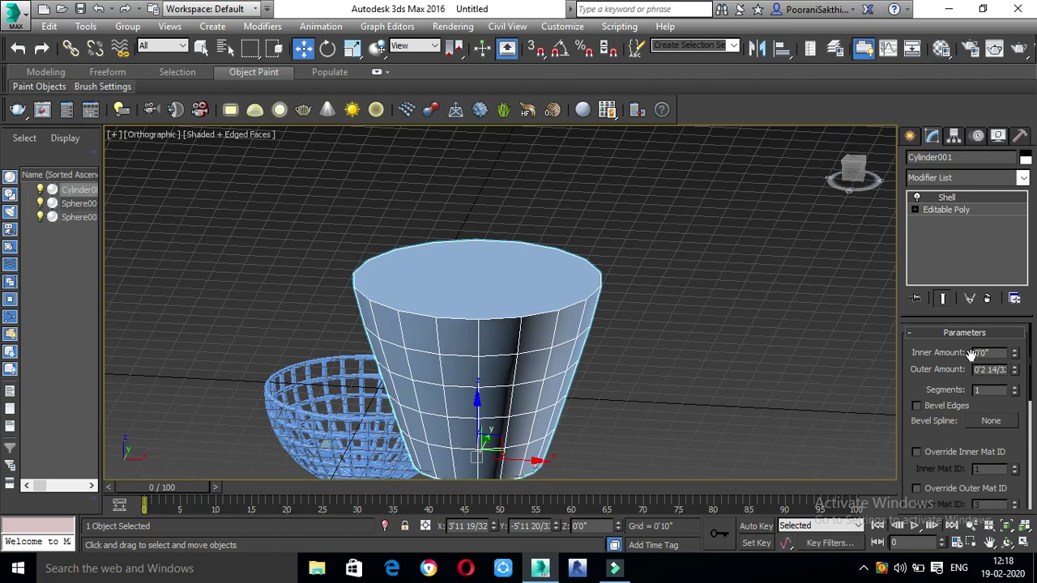
Delete the top cap polygon of the tapered cylinder at the Editable Poly level beneath the Shell.
click(944, 209)
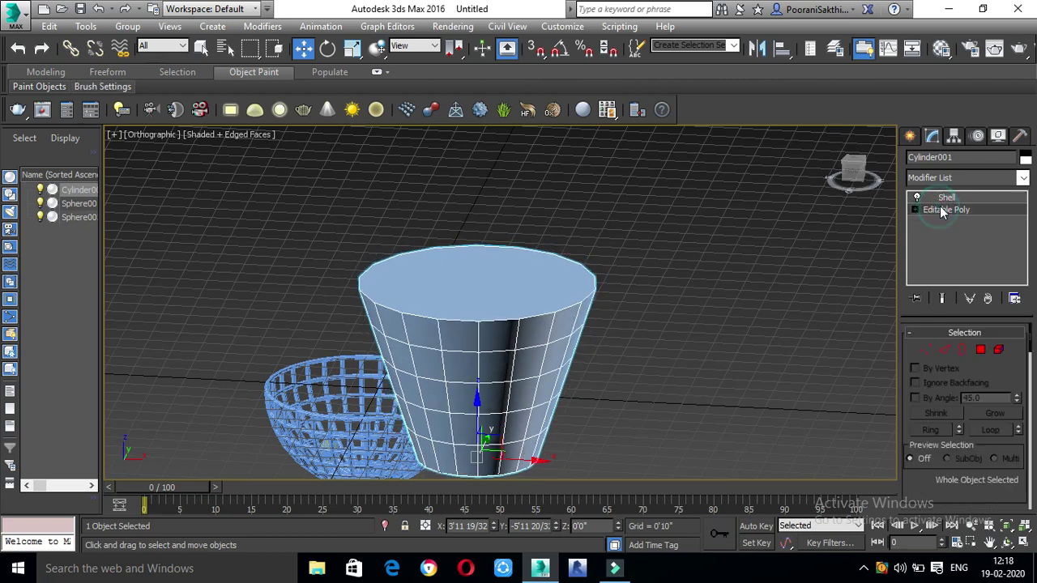
click(980, 349)
click(517, 278)
key(Delete)
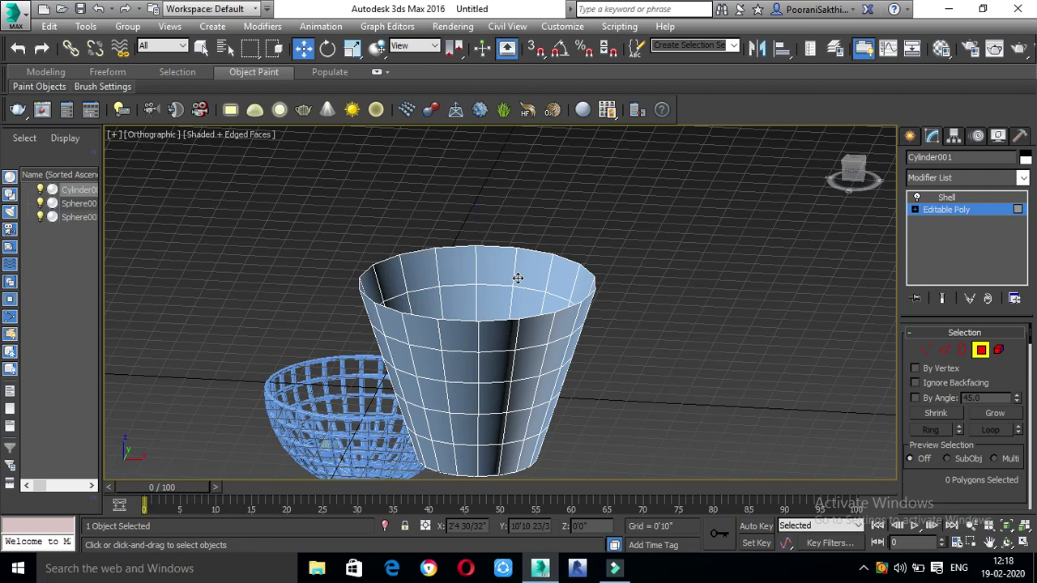
click(950, 177)
key(l)
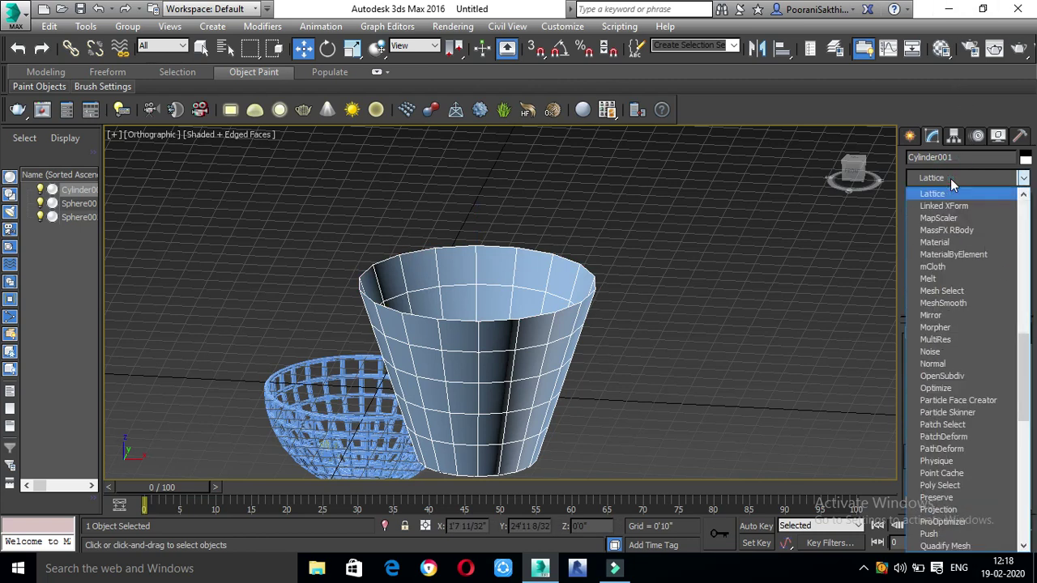
key(s)
key(h)
key(Return)
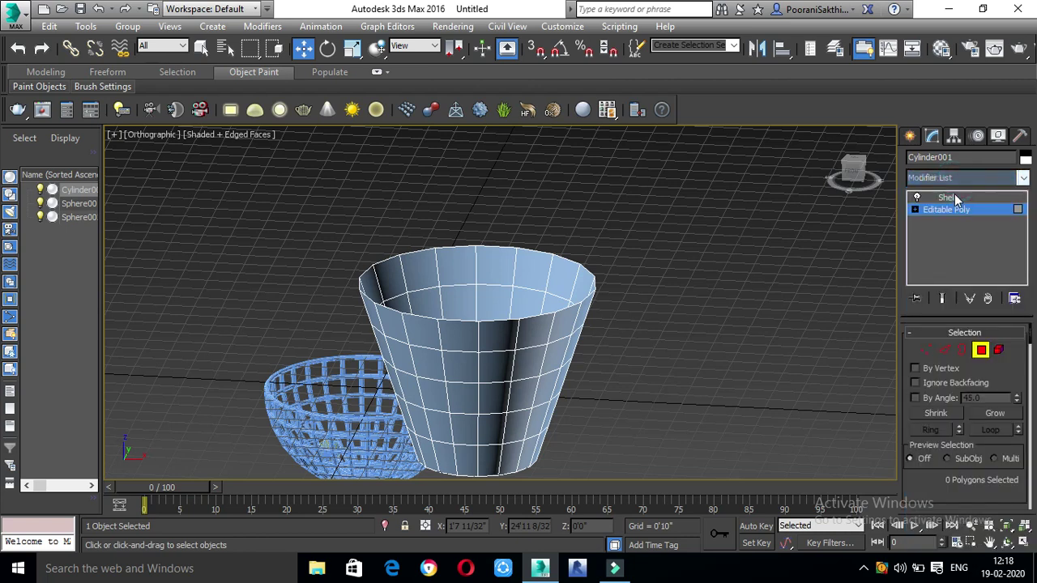
Add a Lattice modifier between the Editable Poly and the Shell, limited to Struts Only from Edges.
click(953, 180)
key(l)
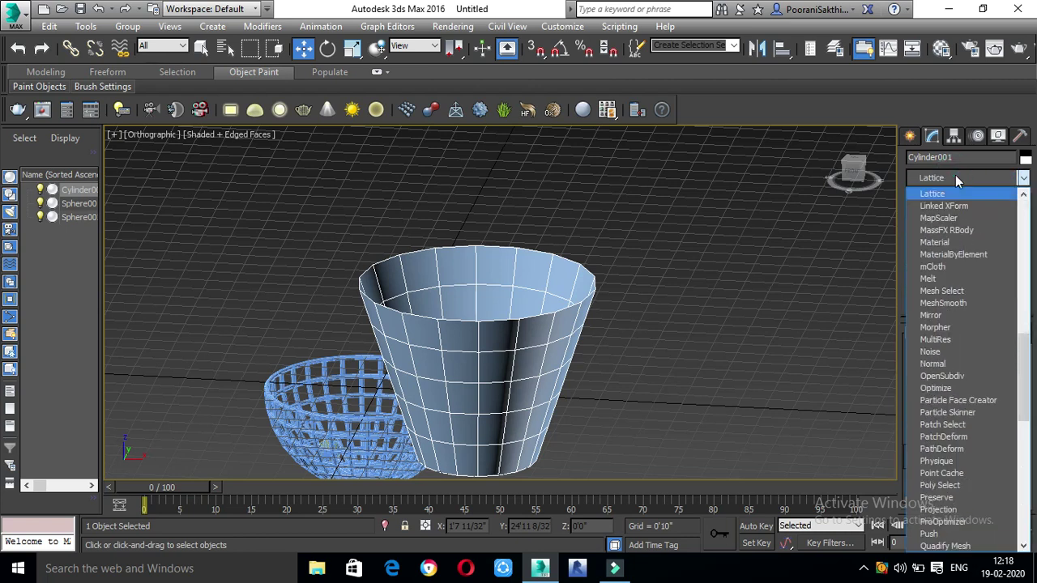
click(972, 195)
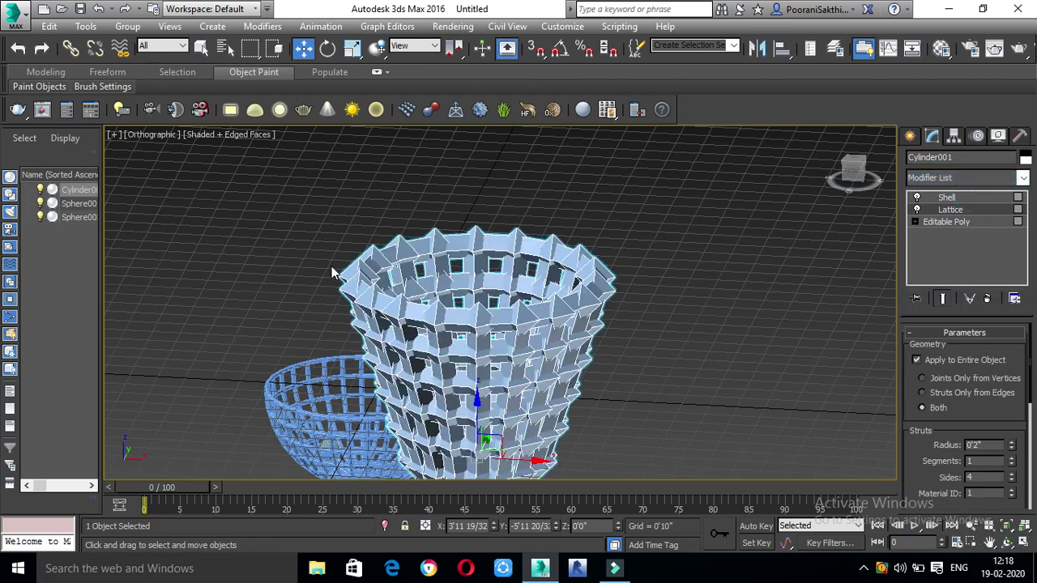
click(945, 392)
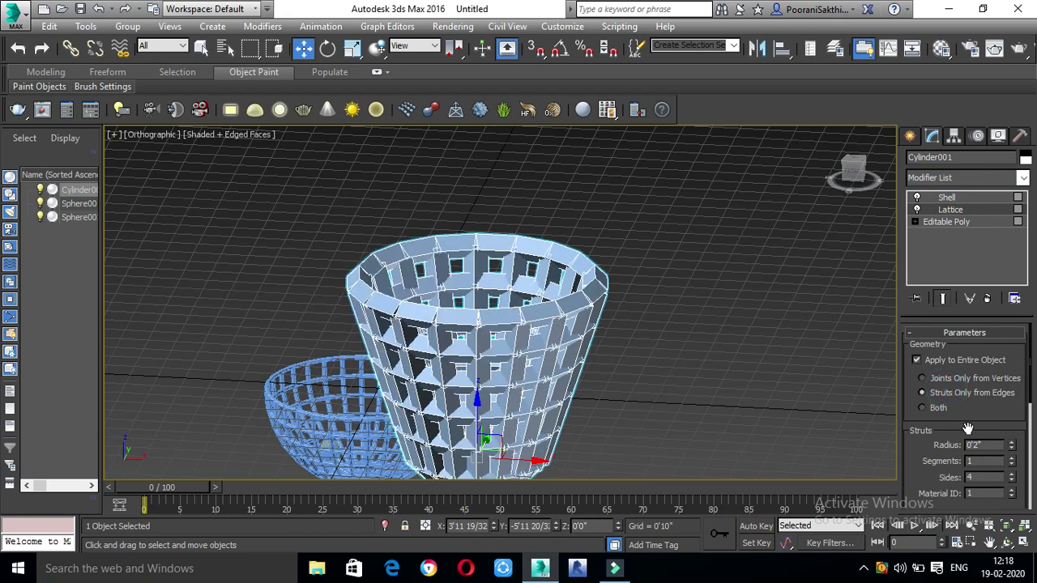
Set the lattice strut radius of the tapered basket to 0'1".
drag(935, 456, 935, 433)
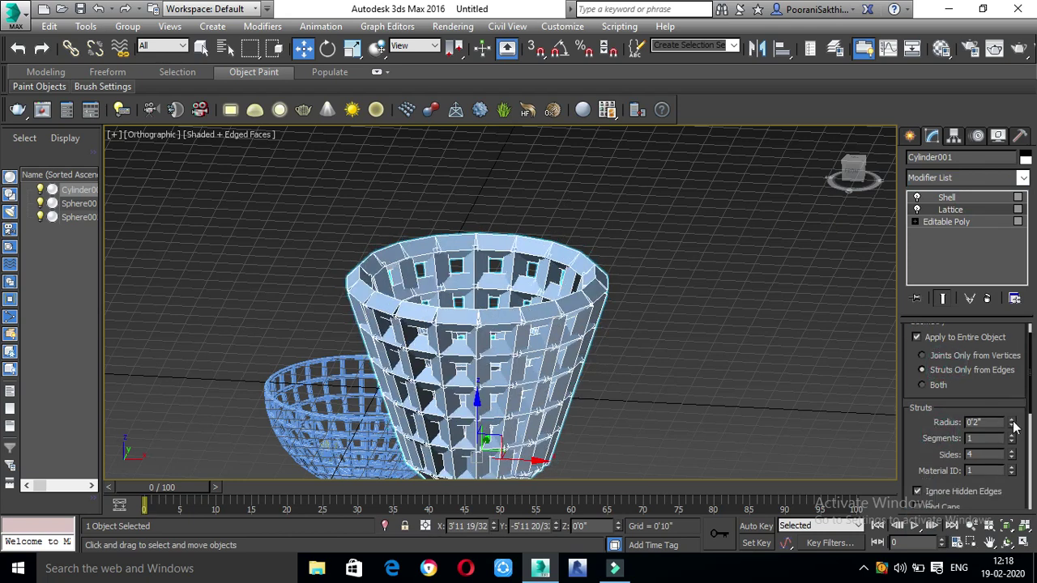
drag(1011, 429, 1009, 426)
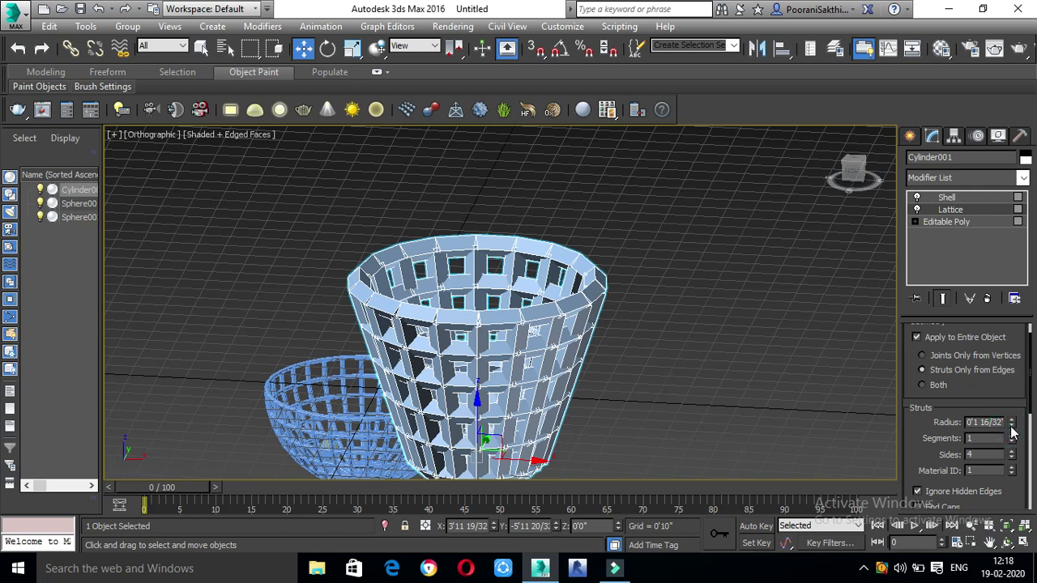
double_click(1002, 422)
text(1)
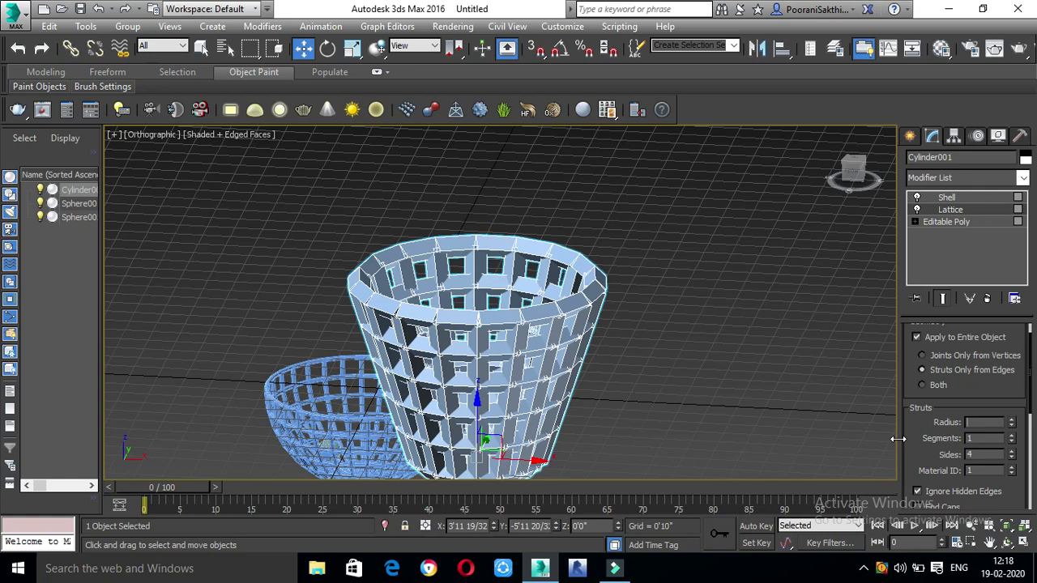
key(Return)
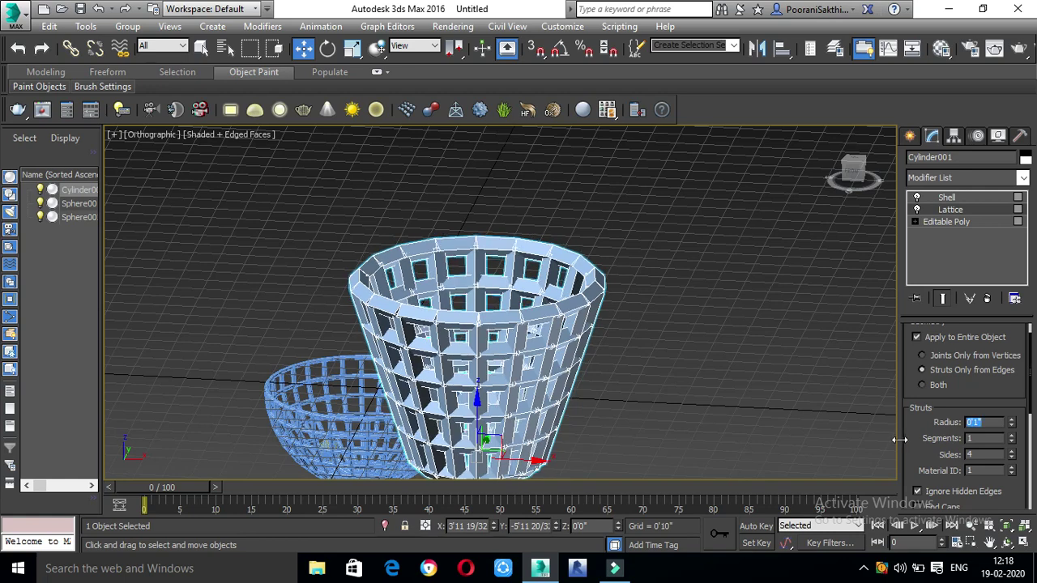
scroll(599, 337, down, 3)
scroll(610, 336, up, 1)
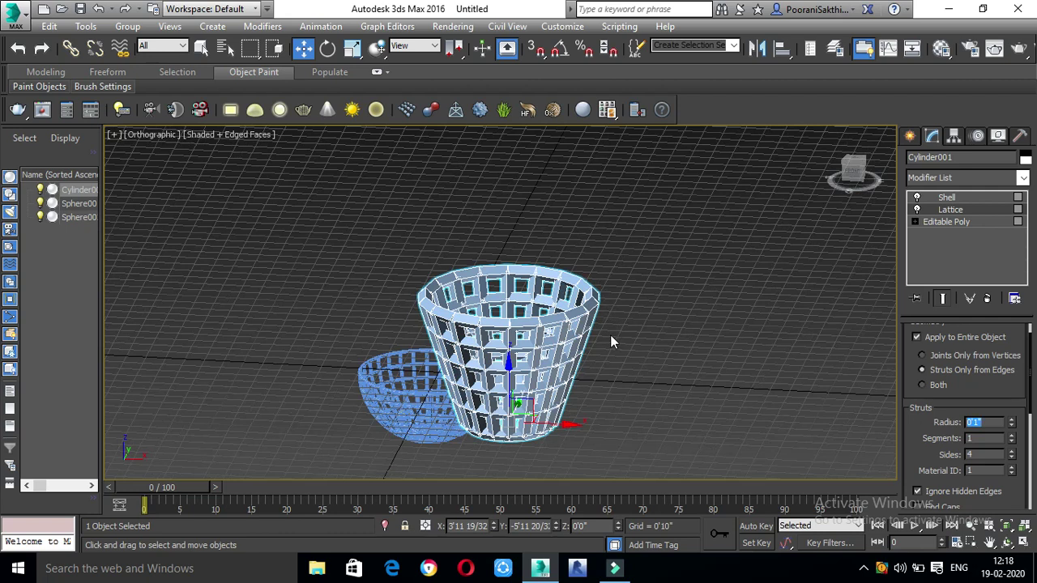